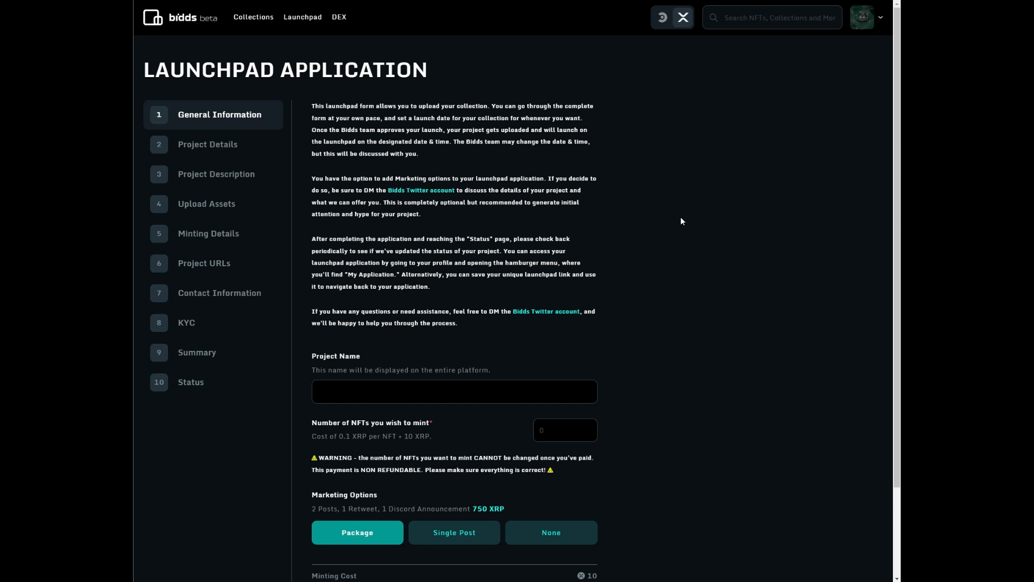
- Enter project name 'Test Project', 1 NFT to mint and no marketing, for a 10.1 XRP total
{"action": "left_click", "coordinate": [357, 392]}
{"action": "type", "text": "Test Project"}
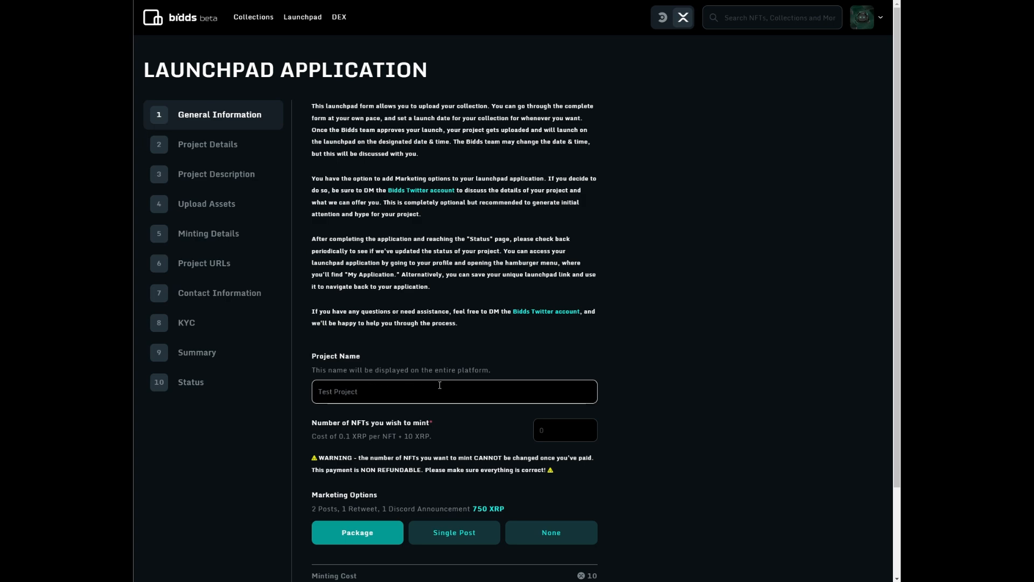
{"action": "scroll", "coordinate": [440, 385], "scroll_direction": "down", "scroll_amount": 2}
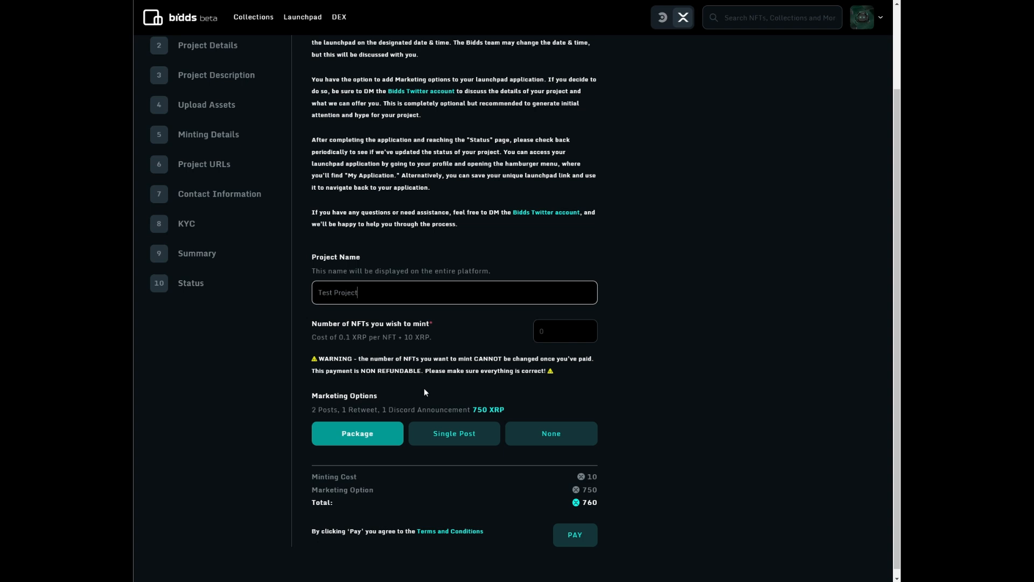
{"action": "left_click", "coordinate": [551, 334]}
{"action": "type", "text": "1"}
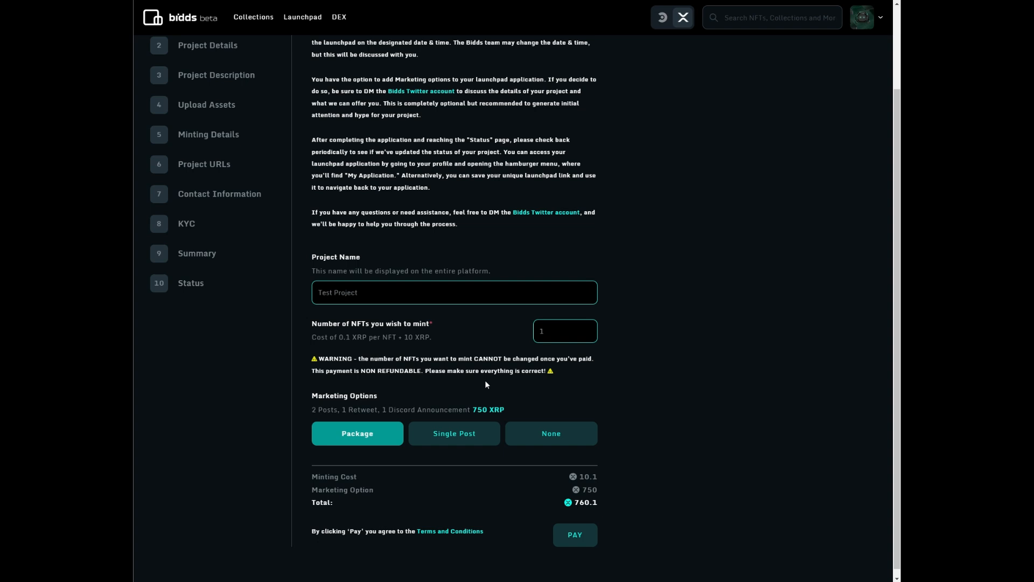
{"action": "scroll", "coordinate": [485, 384], "scroll_direction": "down", "scroll_amount": 1}
{"action": "left_click", "coordinate": [464, 427]}
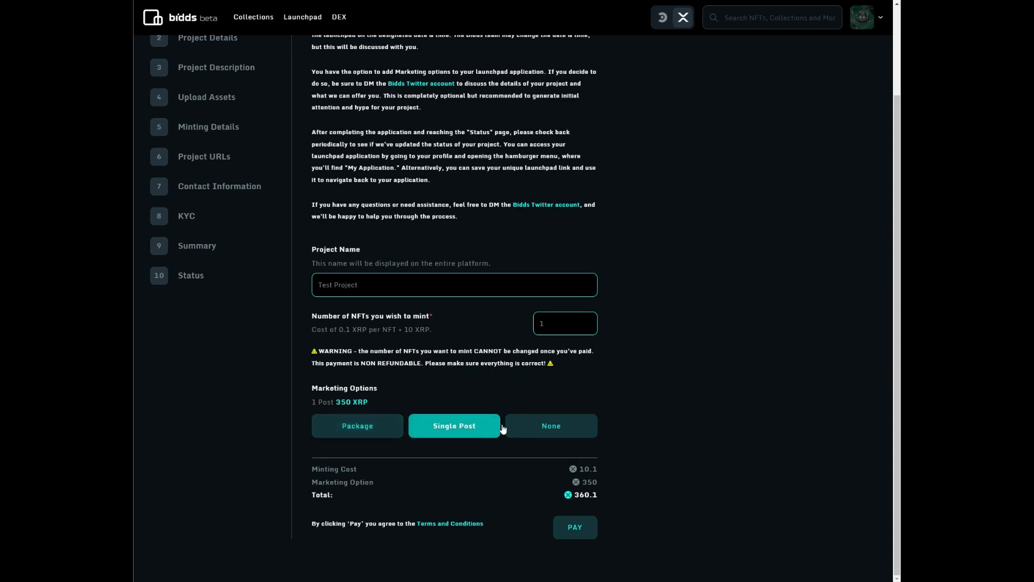
{"action": "left_click", "coordinate": [536, 428]}
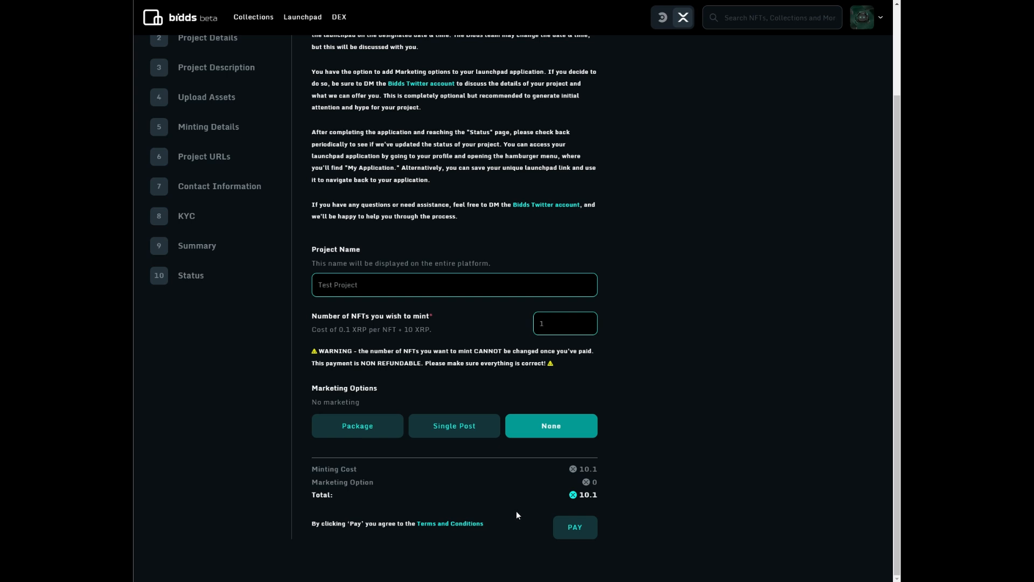
- Pay the 10.1 XRP minting fee, approve it in the wallet and dismiss the confirmation
{"action": "left_click", "coordinate": [568, 533]}
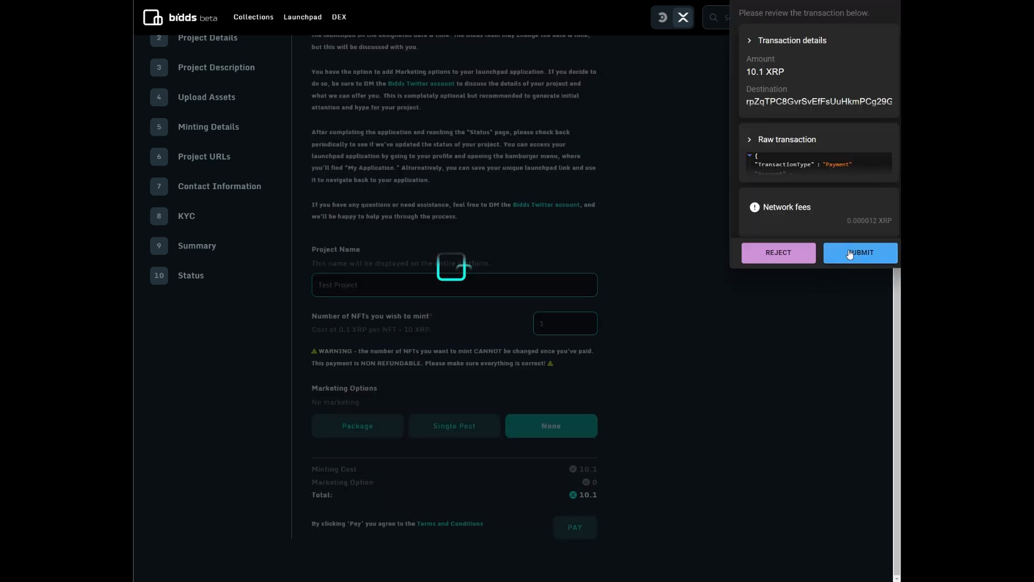
{"action": "left_click", "coordinate": [849, 254]}
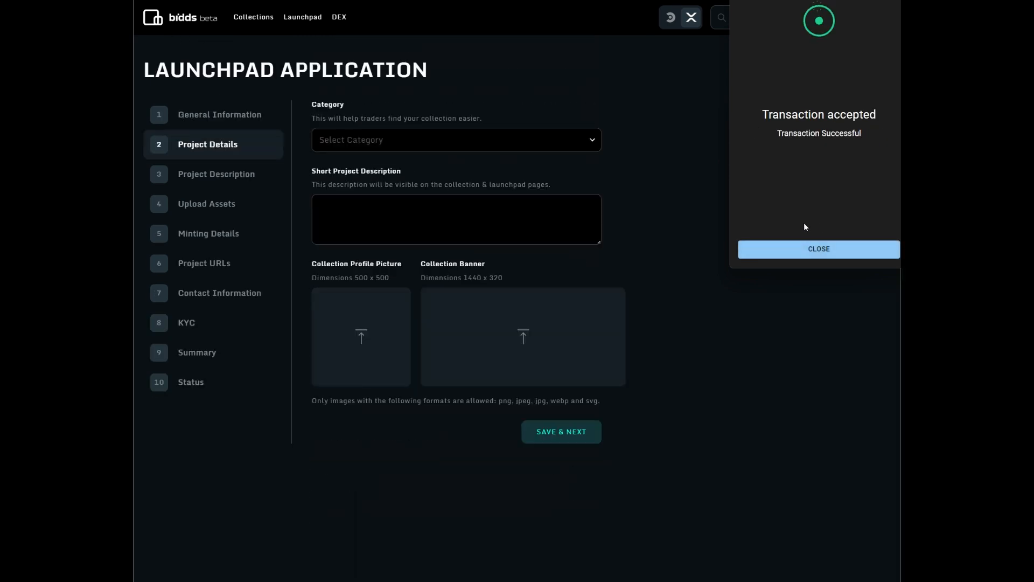
{"action": "left_click", "coordinate": [794, 250]}
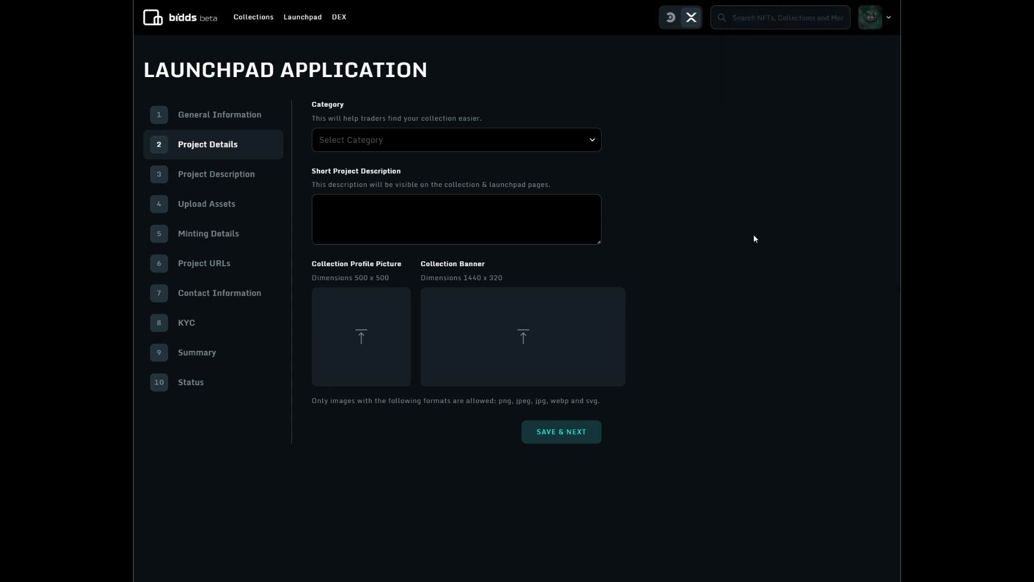
- Set category Collectibles and short description 'Test Project', upload the profile picture and banner, and save
{"action": "left_click", "coordinate": [445, 145]}
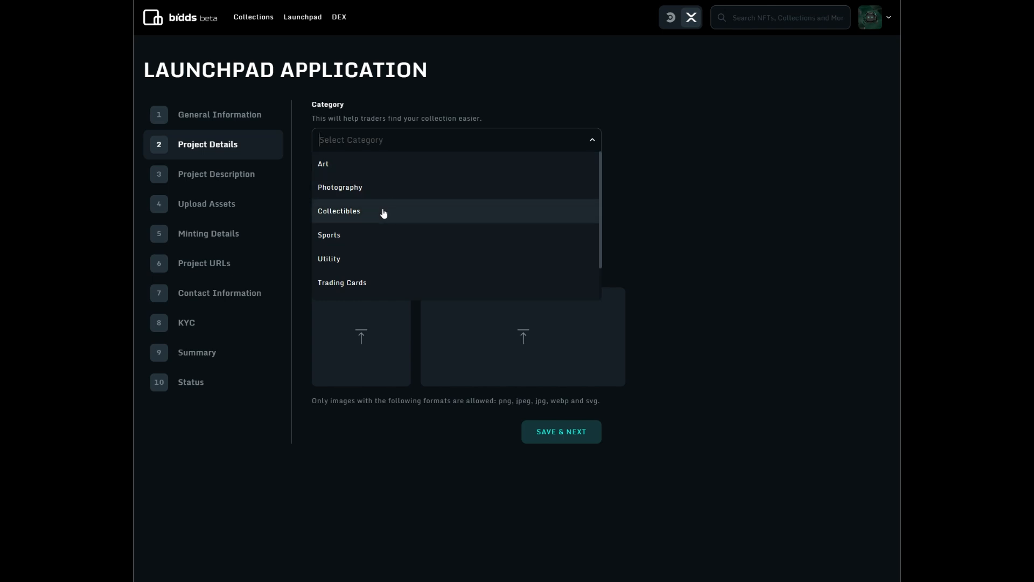
{"action": "left_click", "coordinate": [383, 212]}
{"action": "left_click", "coordinate": [330, 210]}
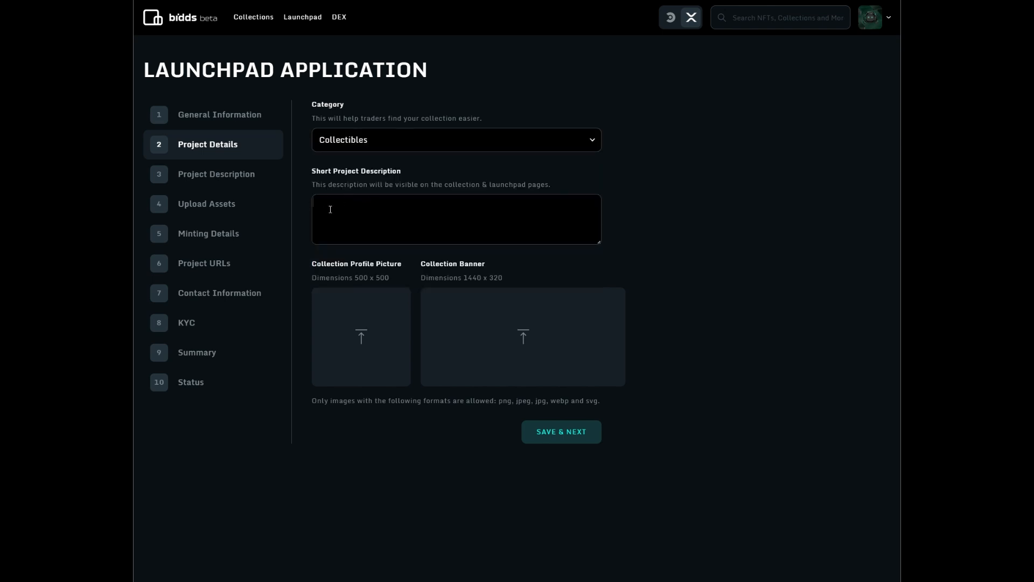
{"action": "type", "text": "Test PO"}
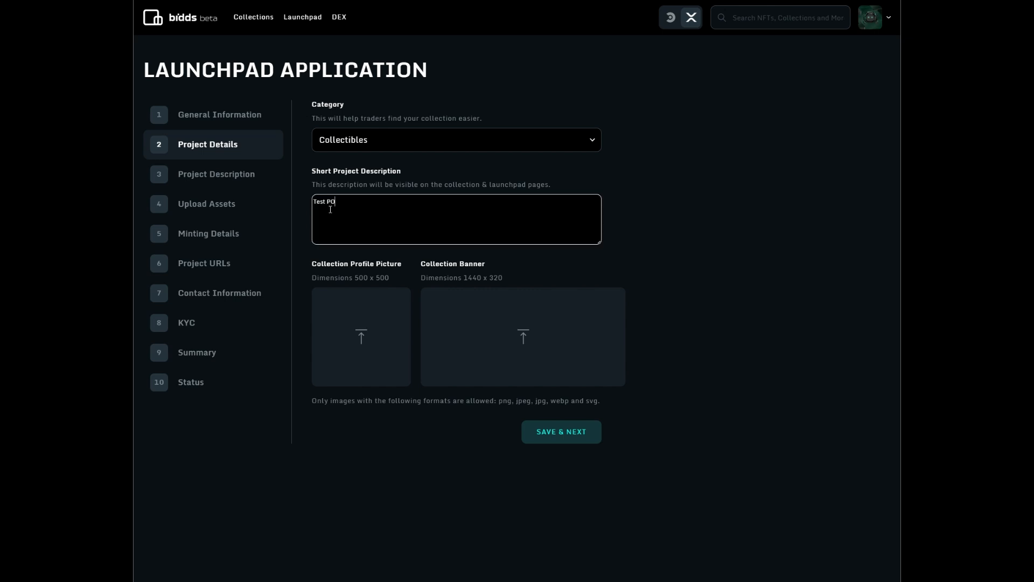
{"action": "key", "text": "BackSpace"}
{"action": "type", "text": "roject"}
{"action": "left_click", "coordinate": [363, 330]}
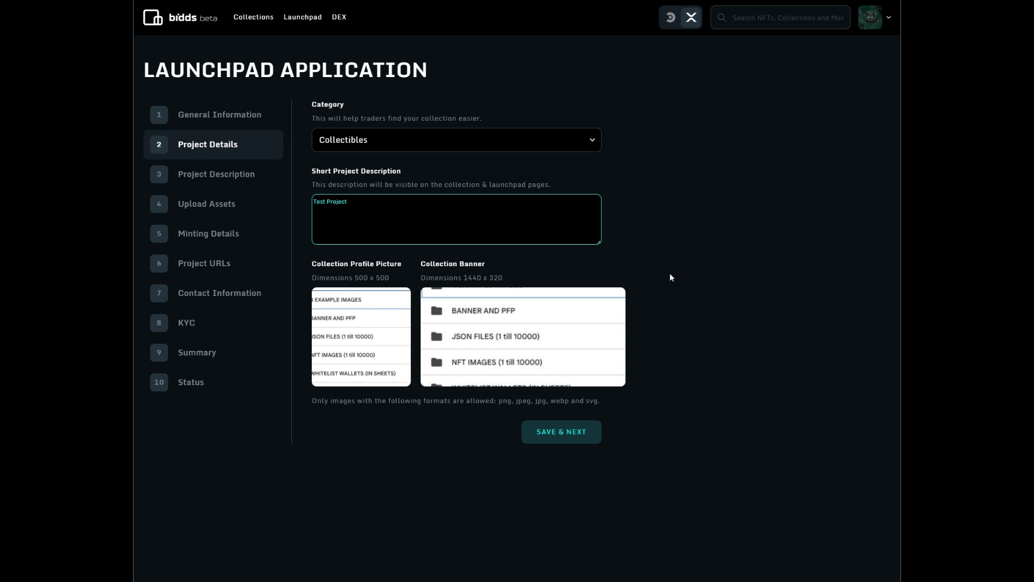
{"action": "left_click", "coordinate": [546, 441]}
- Write the long description 'This is a test project' and save to reach Upload Assets
{"action": "left_click", "coordinate": [415, 222]}
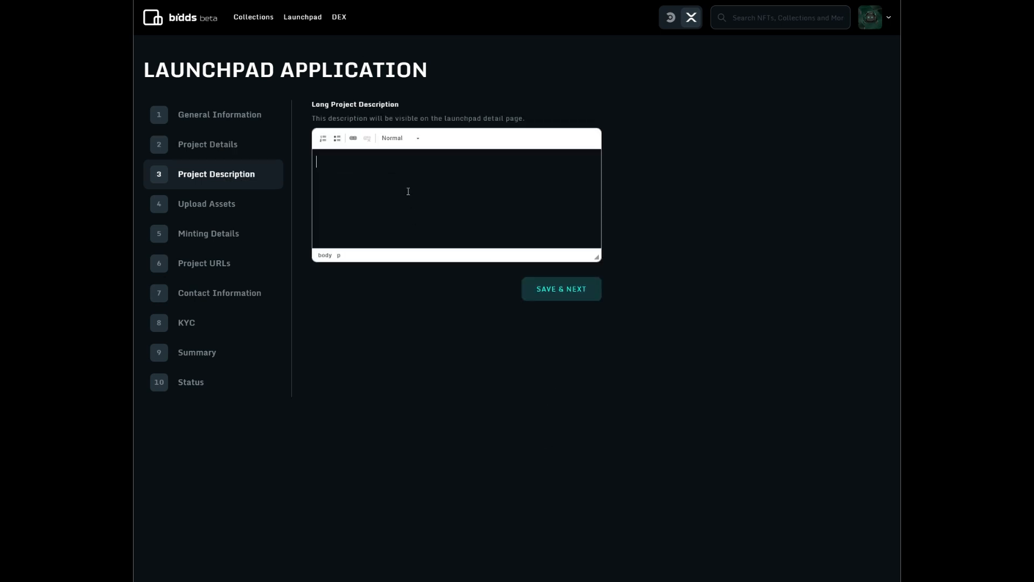
{"action": "type", "text": "This is a test project"}
{"action": "left_click", "coordinate": [537, 295]}
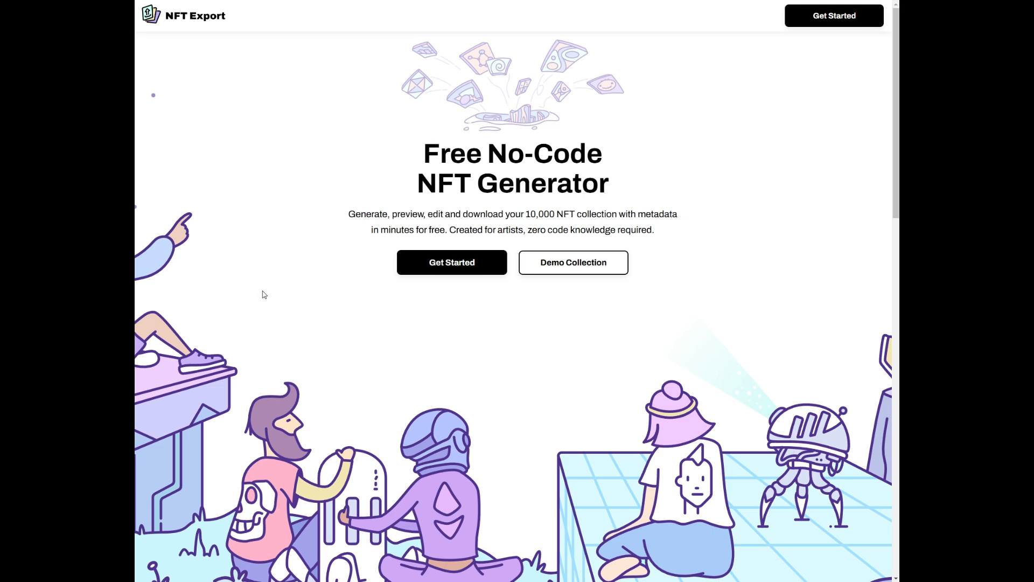
- Start a new NFT Export collection and upload the Background PNG from 9_Background to the Background layer
{"action": "left_click", "coordinate": [449, 269]}
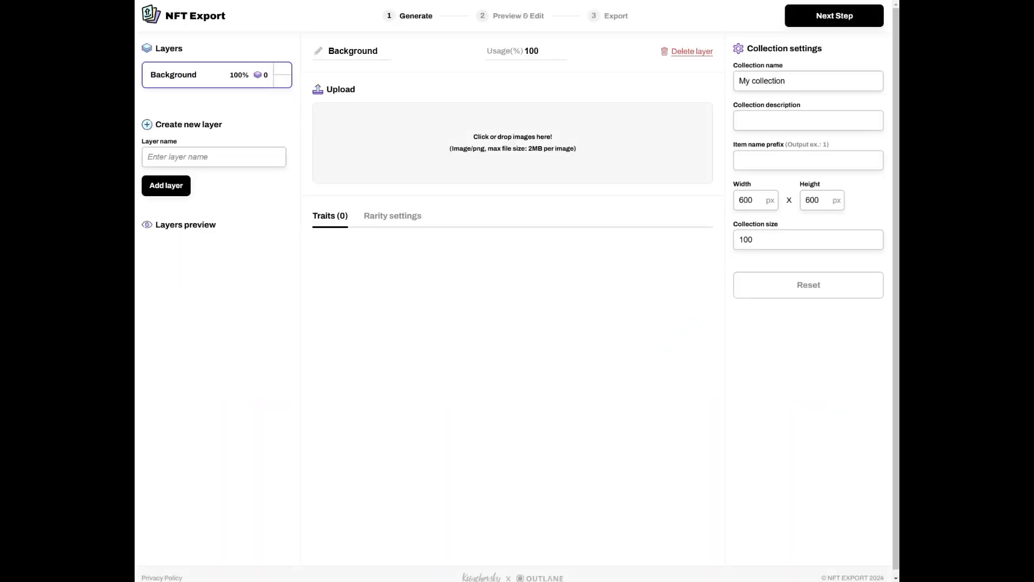
{"action": "left_click_drag", "start_coordinate": [0, 290], "coordinate": [542, 280]}
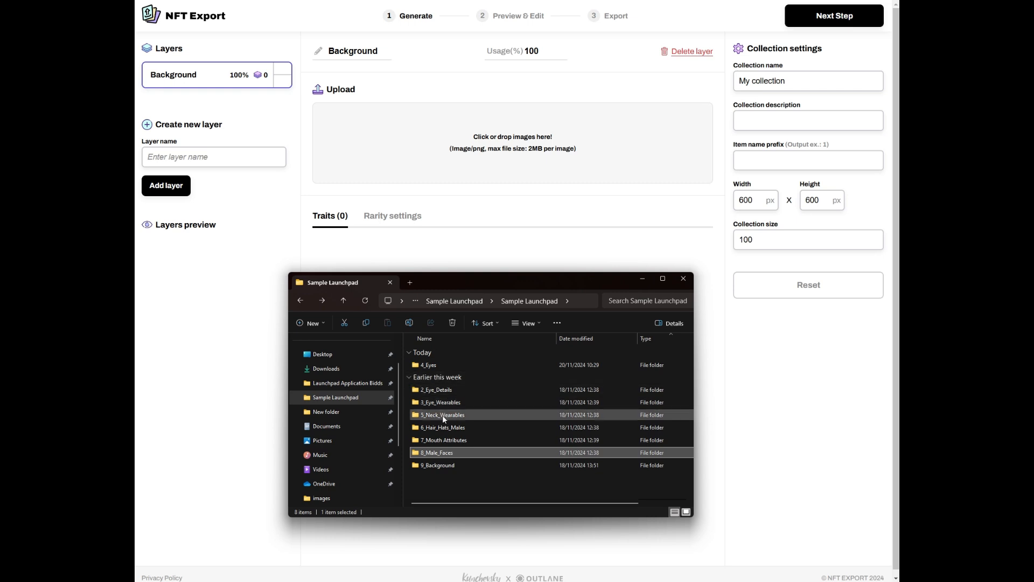
{"action": "left_click", "coordinate": [444, 465]}
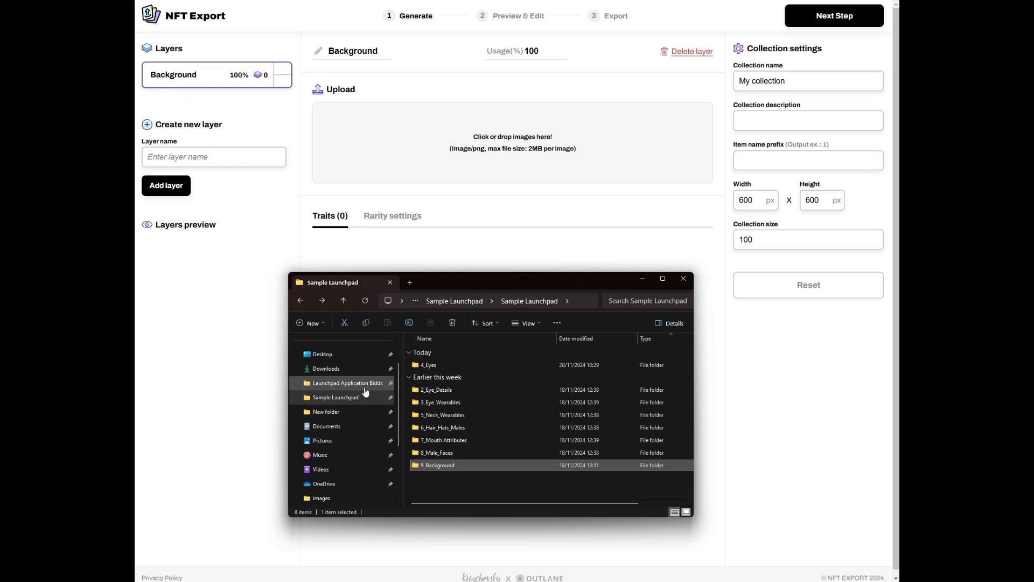
{"action": "double_click", "coordinate": [435, 464]}
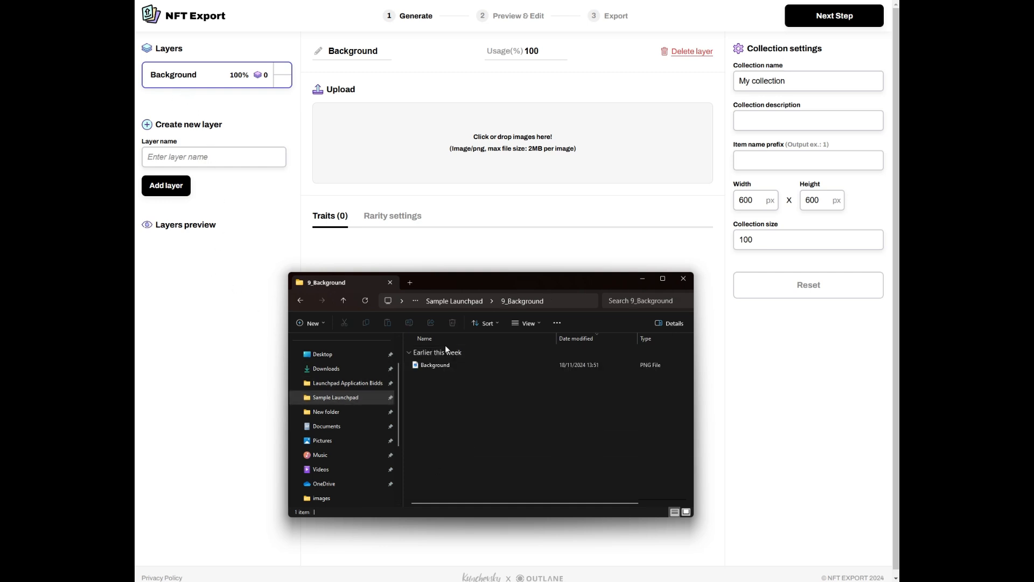
{"action": "left_click_drag", "start_coordinate": [445, 367], "coordinate": [474, 160]}
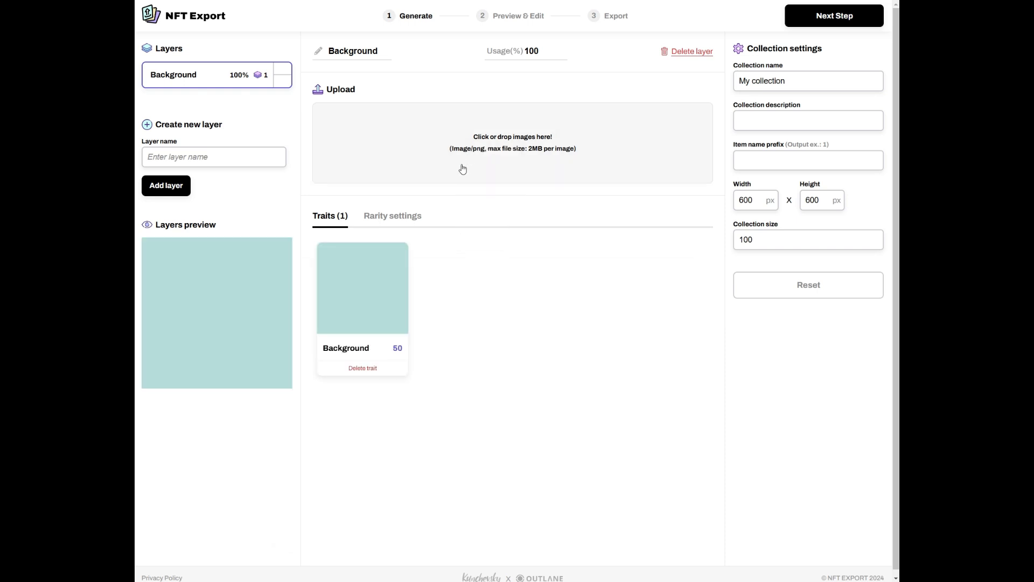
{"action": "left_click_drag", "start_coordinate": [474, 279], "coordinate": [3, 254]}
- Add a Male Faces layer and upload the face image to it
{"action": "left_click", "coordinate": [160, 157]}
{"action": "type", "text": "Male Faces"}
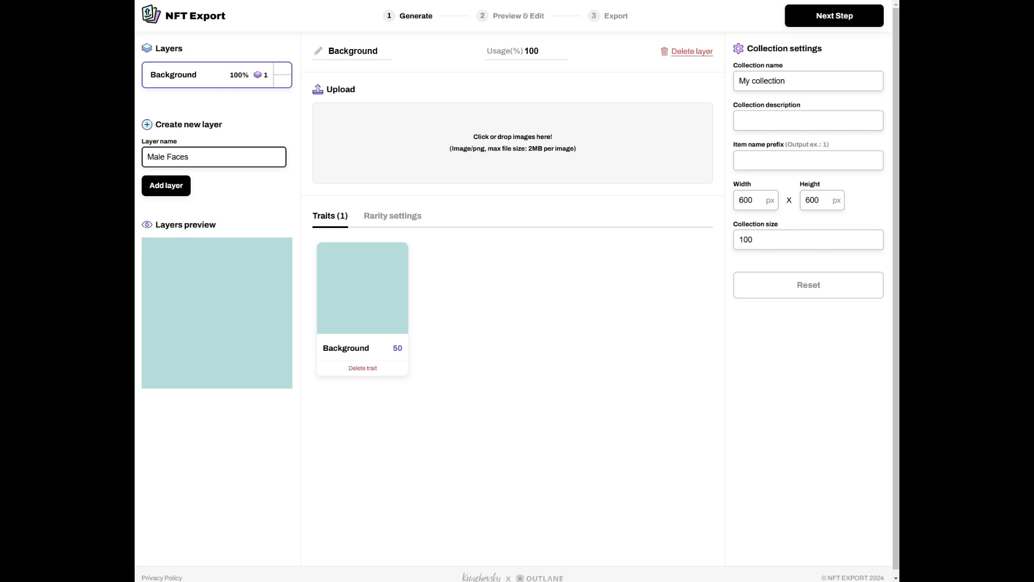
{"action": "key", "text": "Return"}
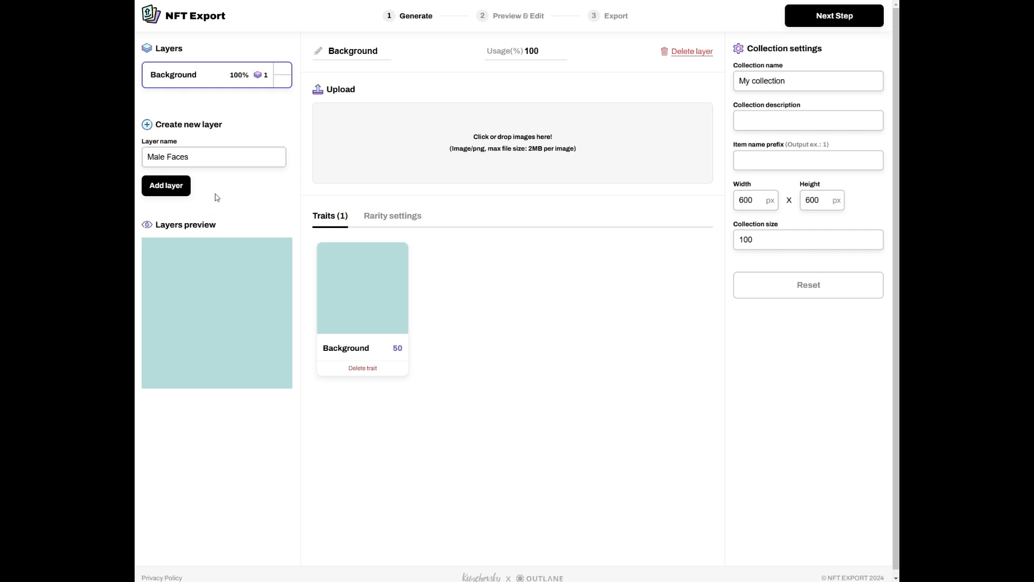
{"action": "left_click", "coordinate": [164, 195]}
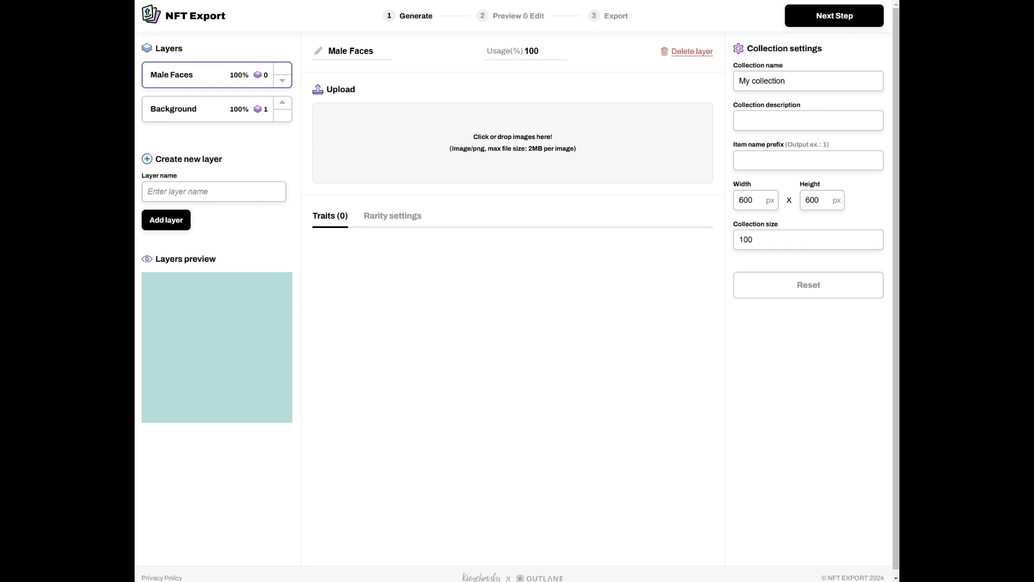
{"action": "left_click_drag", "start_coordinate": [210, 303], "coordinate": [456, 153]}
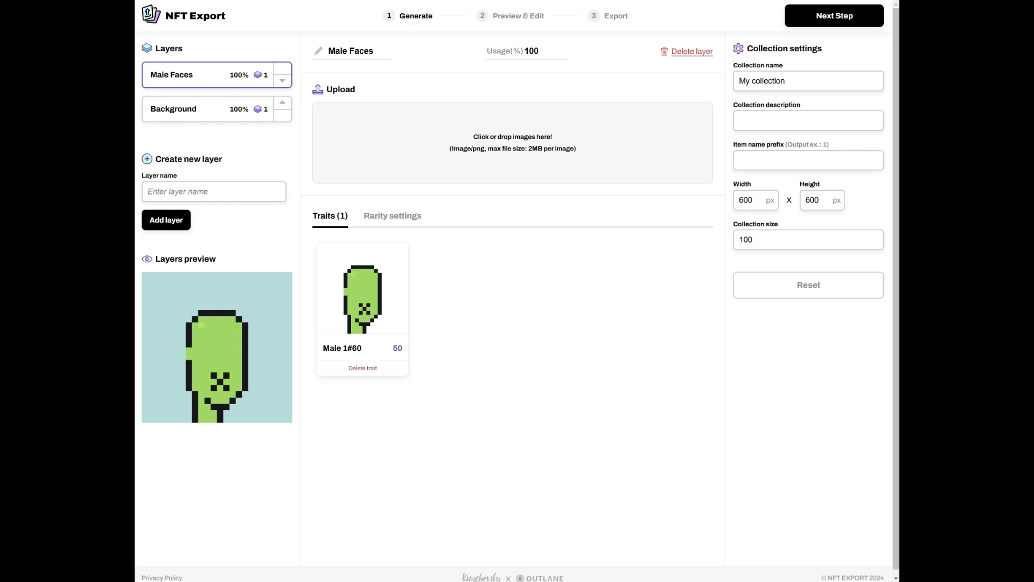
- Add Mouth Attributes and Hair Hats Males layers, each with eight trait images
{"action": "left_click", "coordinate": [232, 195]}
{"action": "type", "text": "Mo"}
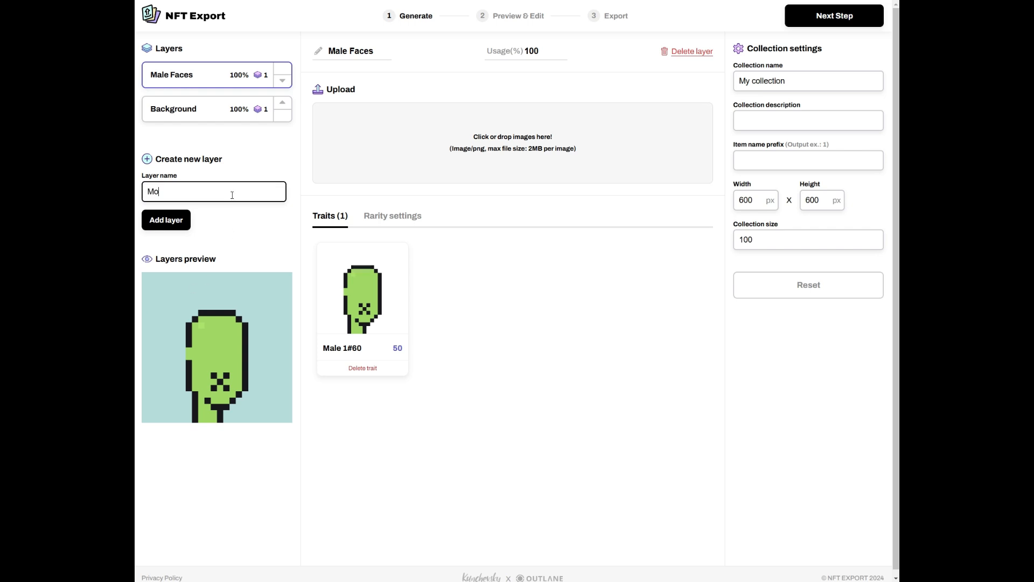
{"action": "type", "text": "uth Attributes"}
{"action": "left_click", "coordinate": [175, 221]}
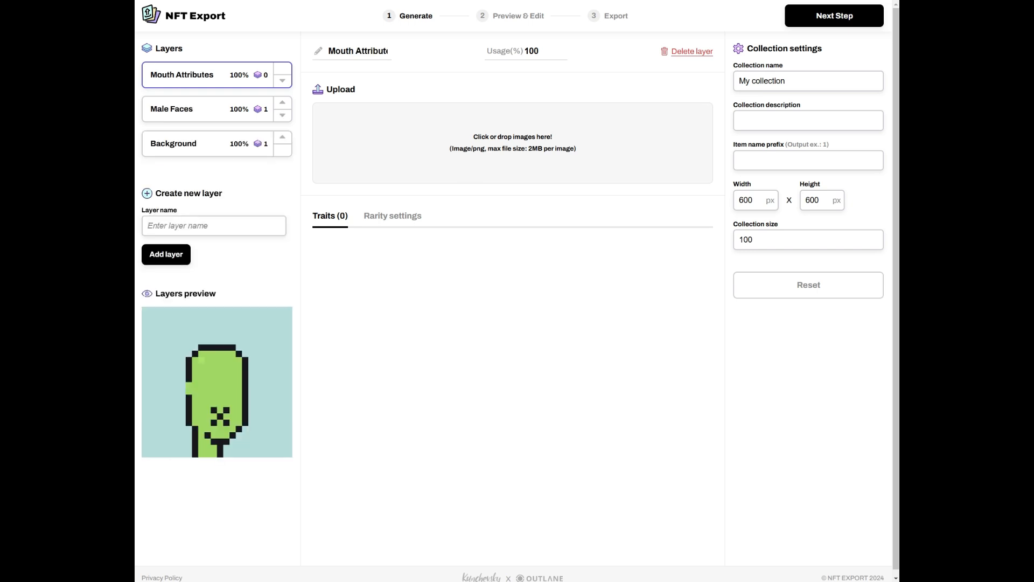
{"action": "left_click_drag", "start_coordinate": [450, 171], "coordinate": [438, 162]}
{"action": "left_click", "coordinate": [212, 225]}
{"action": "type", "text": "Hair Hats Males"}
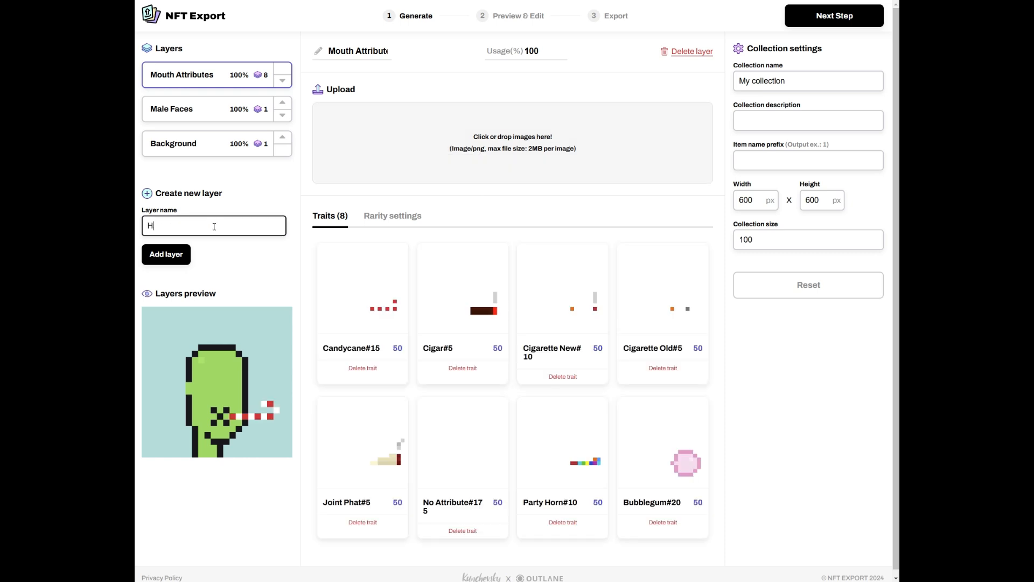
{"action": "key", "text": "Return"}
{"action": "left_click_drag", "start_coordinate": [450, 171], "coordinate": [458, 171]}
- Add Neck Wearables and Eye Wearables layers, each with eight trait images
{"action": "left_click", "coordinate": [179, 262]}
{"action": "type", "text": "Neck Wearables"}
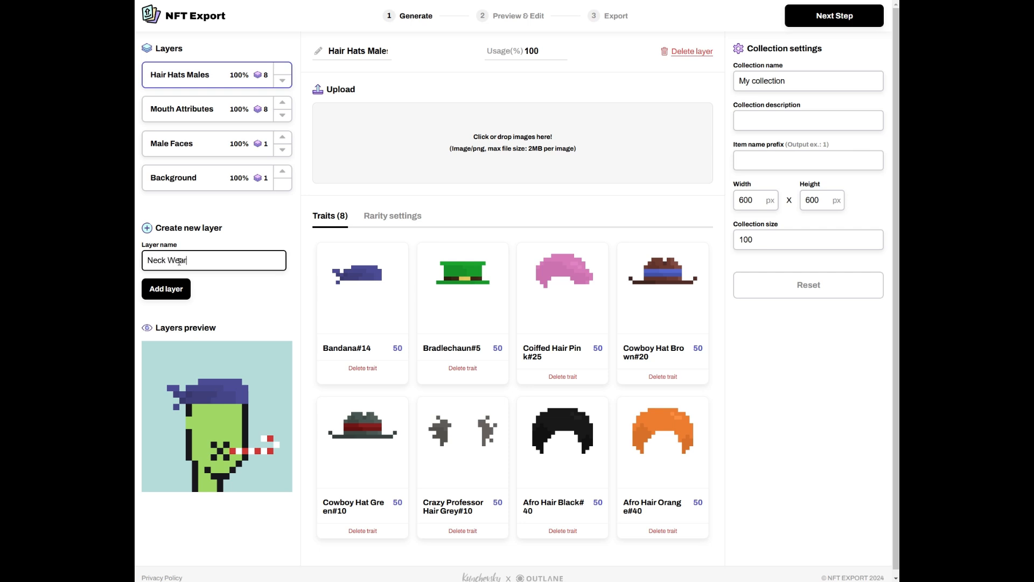
{"action": "left_click", "coordinate": [167, 289]}
{"action": "left_click_drag", "start_coordinate": [422, 262], "coordinate": [480, 177]}
{"action": "left_click", "coordinate": [177, 294]}
{"action": "type", "text": "Eye Wearables"}
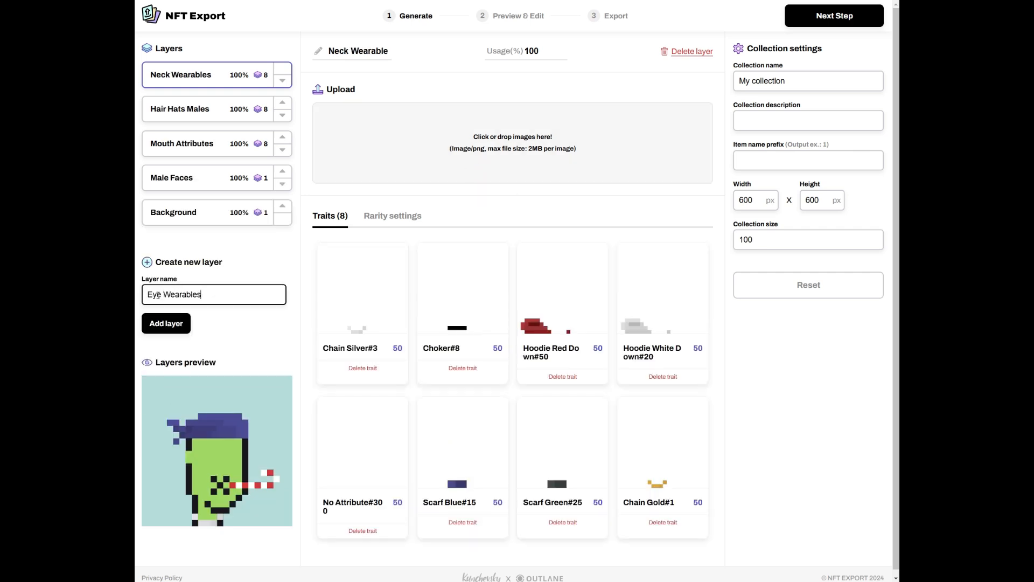
{"action": "left_click", "coordinate": [150, 327]}
{"action": "left_click_drag", "start_coordinate": [184, 356], "coordinate": [411, 185]}
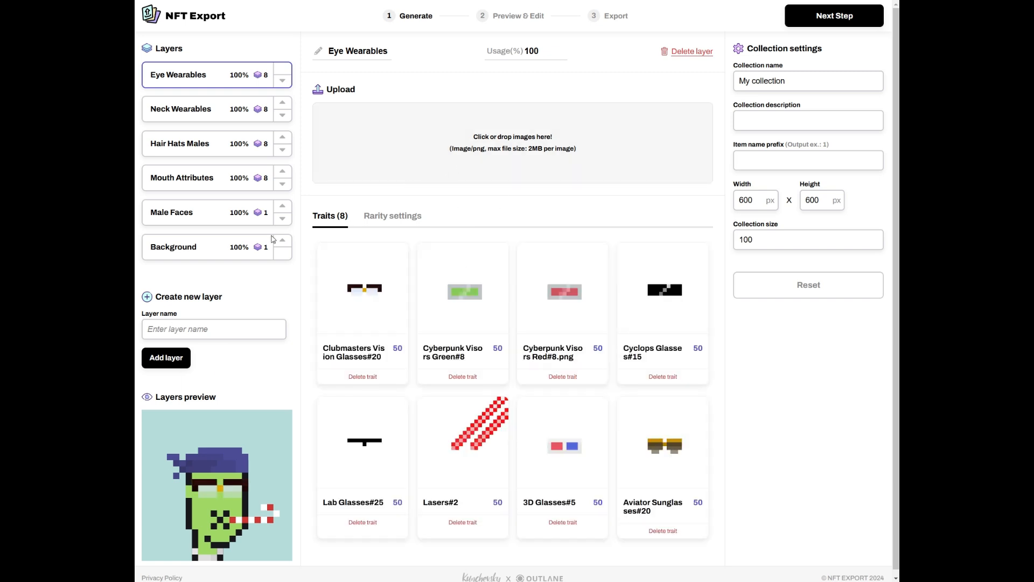
- Add an Eye Details layer with its two eye-detail traits, then create an empty Eyes layer
{"action": "left_click", "coordinate": [146, 330]}
{"action": "type", "text": "Eye Details"}
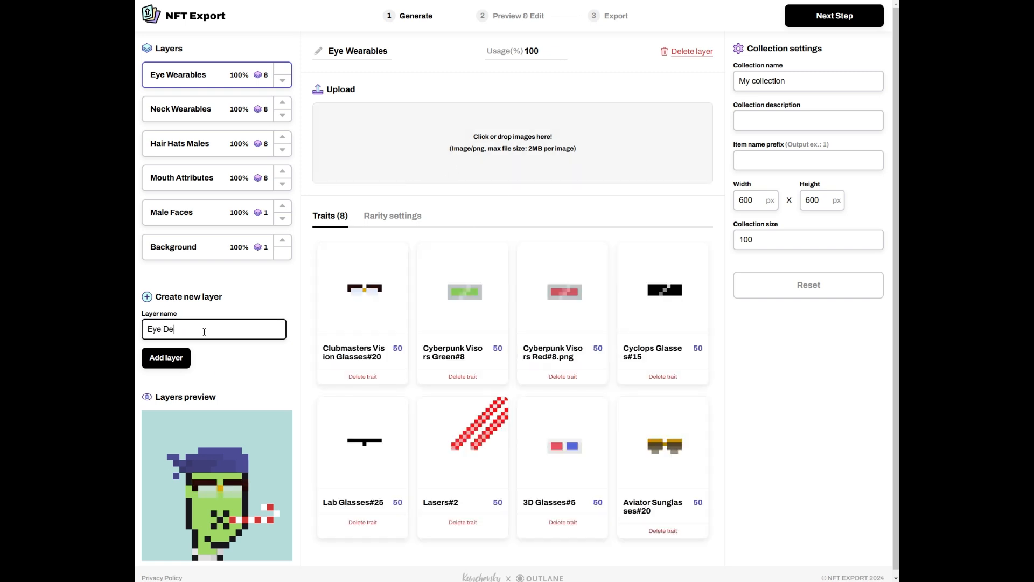
{"action": "left_click", "coordinate": [166, 358]}
{"action": "left_click_drag", "start_coordinate": [518, 232], "coordinate": [501, 171]}
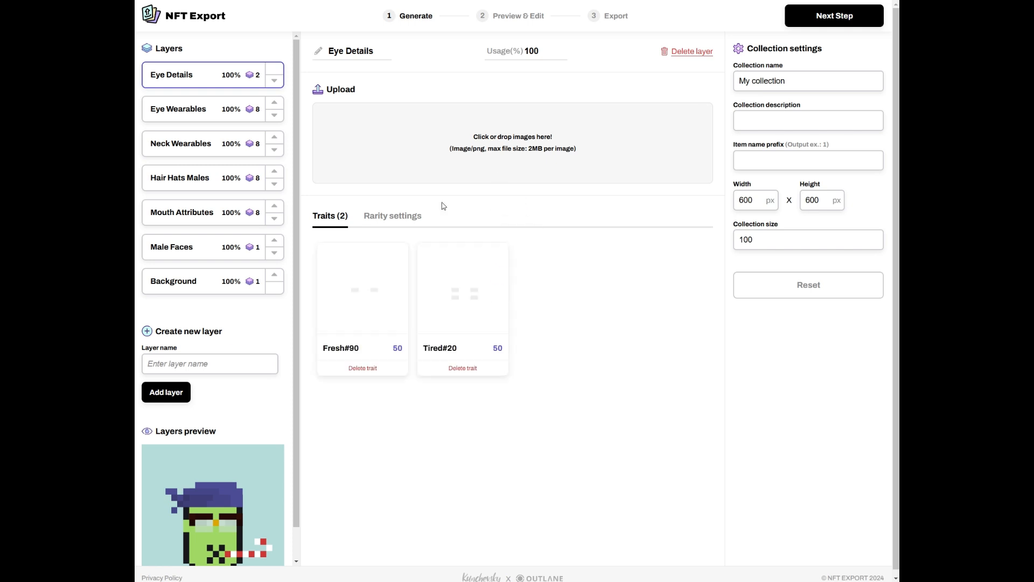
{"action": "left_click", "coordinate": [220, 362]}
{"action": "type", "text": "Eyes"}
{"action": "left_click", "coordinate": [167, 393]}
- Upload the nine eye trait images to the Eyes layer
{"action": "scroll", "coordinate": [226, 389], "scroll_direction": "down", "scroll_amount": 1}
{"action": "scroll", "coordinate": [227, 389], "scroll_direction": "up", "scroll_amount": 1}
{"action": "left_click_drag", "start_coordinate": [485, 226], "coordinate": [508, 185]}
{"action": "scroll", "coordinate": [239, 297], "scroll_direction": "down", "scroll_amount": 1}
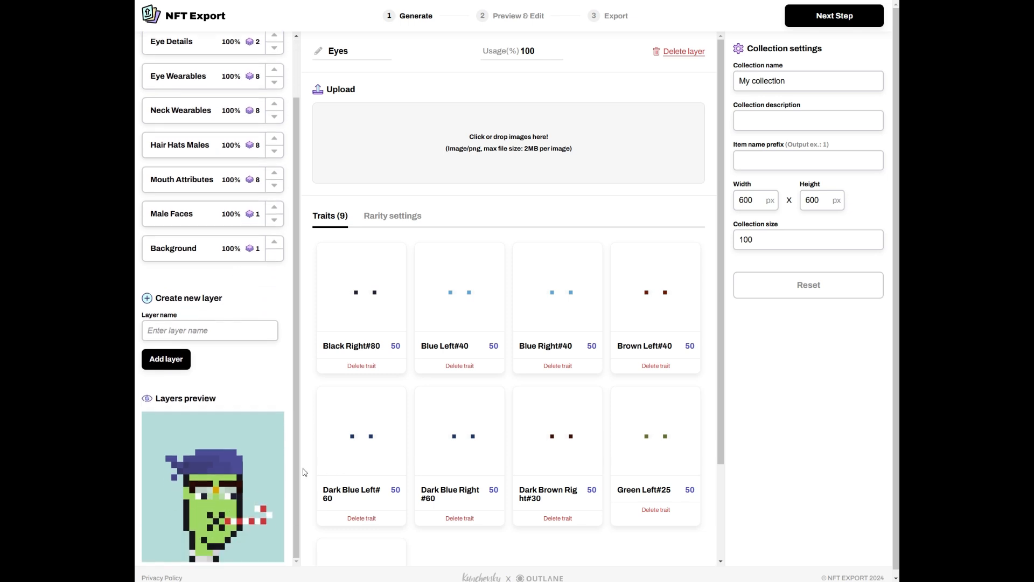
{"action": "scroll", "coordinate": [262, 377], "scroll_direction": "up", "scroll_amount": 2}
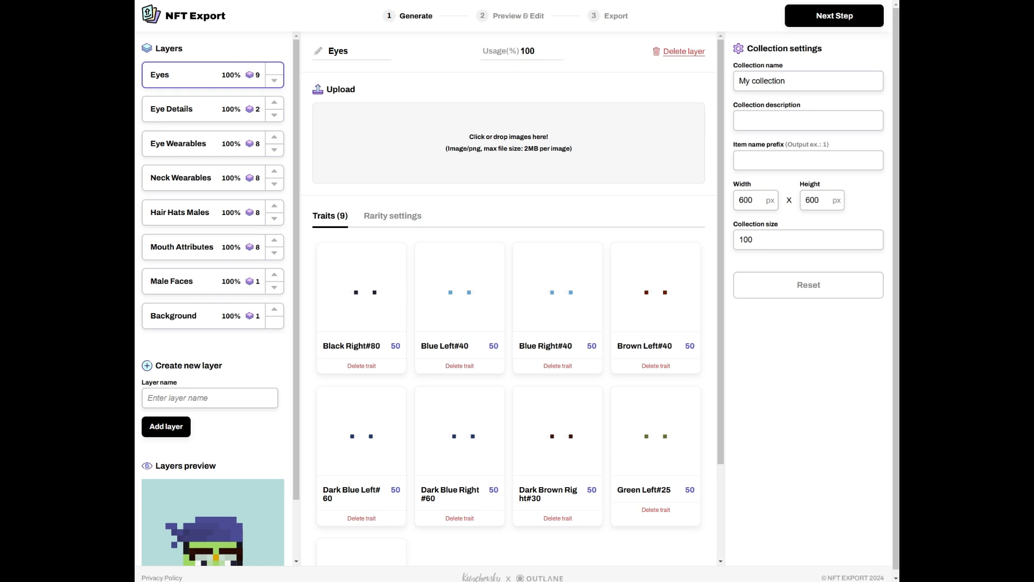
{"action": "scroll", "coordinate": [187, 467], "scroll_direction": "down", "scroll_amount": 2}
{"action": "scroll", "coordinate": [210, 398], "scroll_direction": "up", "scroll_amount": 2}
- Move the Eyes layer down twice so it sits below Eye Wearables, and select the collection name
{"action": "left_click", "coordinate": [274, 82]}
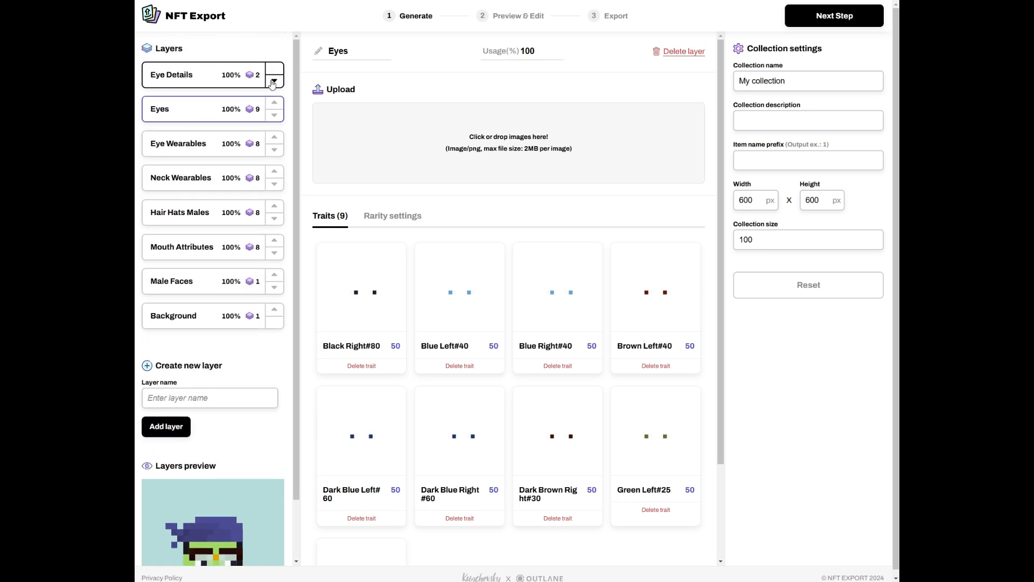
{"action": "left_click", "coordinate": [274, 118]}
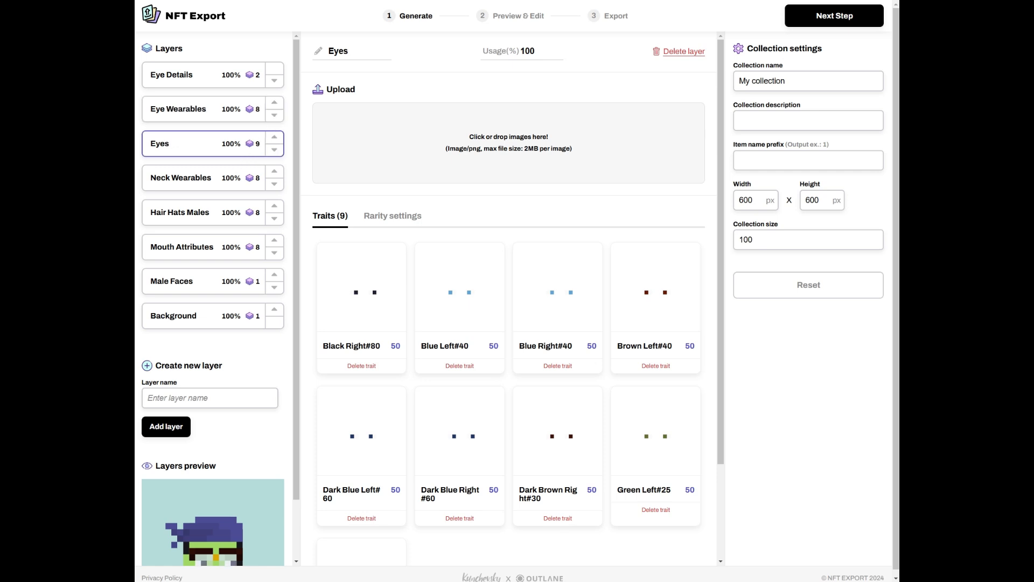
{"action": "scroll", "coordinate": [207, 144], "scroll_direction": "down", "scroll_amount": 2}
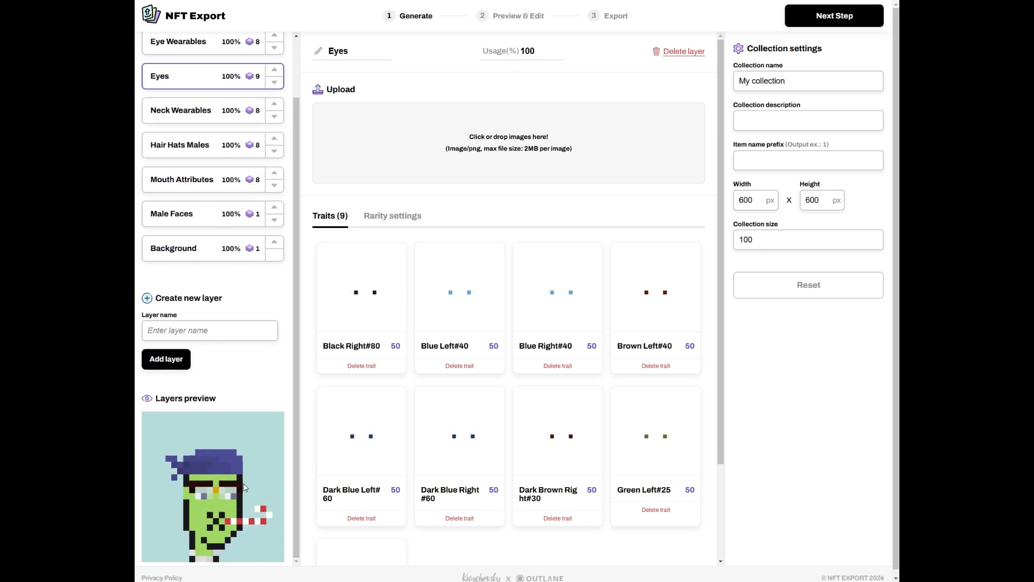
{"action": "scroll", "coordinate": [245, 487], "scroll_direction": "up", "scroll_amount": 2}
{"action": "left_click_drag", "start_coordinate": [802, 81], "coordinate": [739, 84]}
- Name the collection XPUNKS, describe it as 'A Collection of Unique Chunks', and use item prefix 'XPUNK #'
{"action": "key", "text": "BackSpace"}
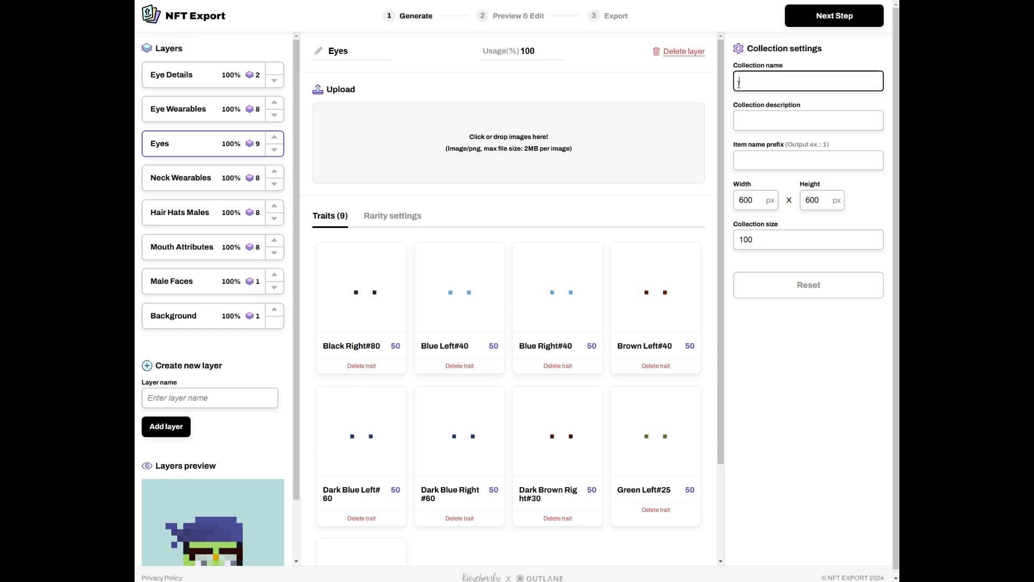
{"action": "type", "text": "XPUNKS"}
{"action": "left_click", "coordinate": [753, 125]}
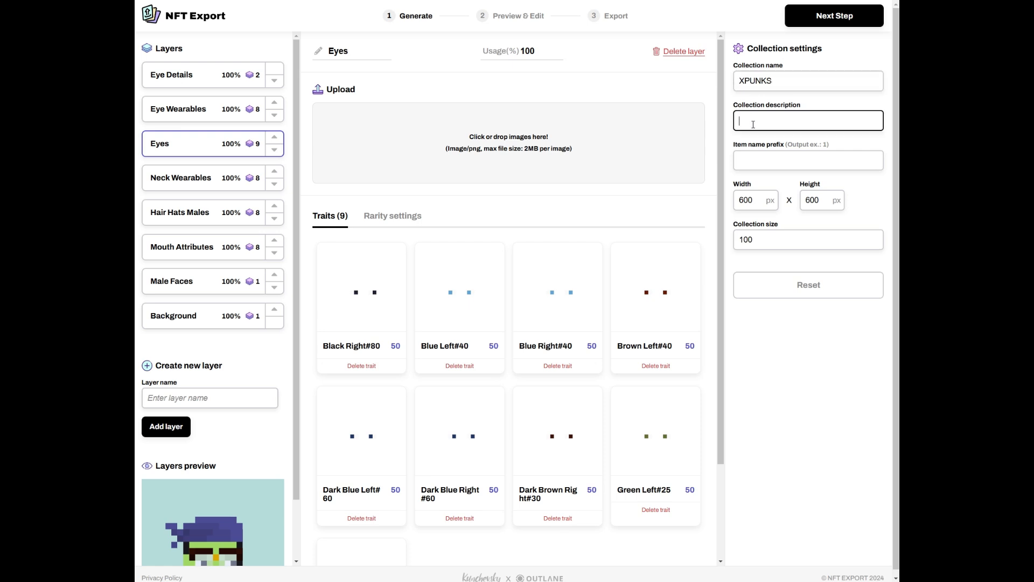
{"action": "type", "text": "A Collection of Unique Chunks"}
{"action": "left_click", "coordinate": [768, 161]}
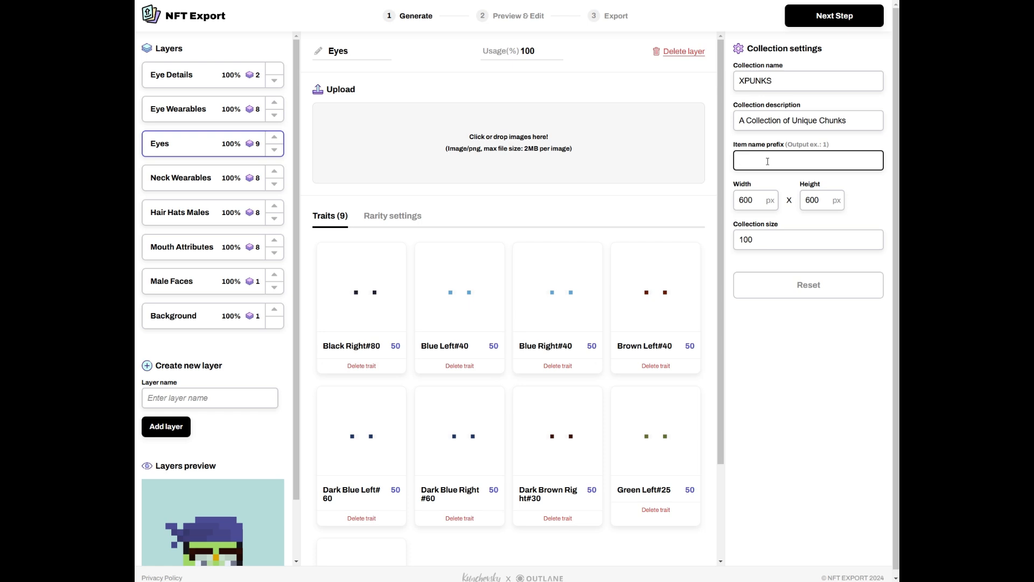
{"action": "type", "text": "XPUNK #"}
{"action": "left_click_drag", "start_coordinate": [787, 144], "coordinate": [855, 150]}
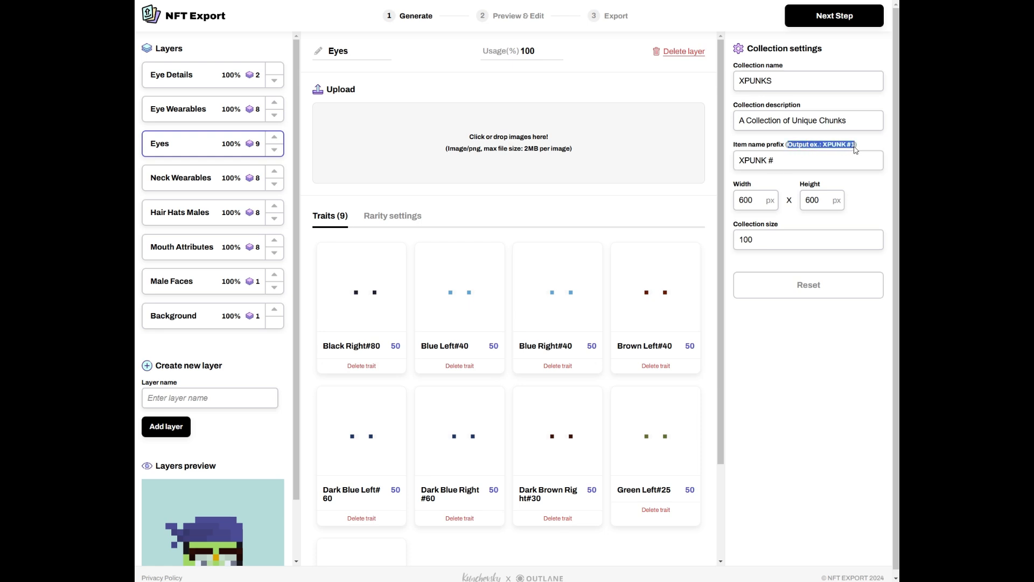
{"action": "left_click", "coordinate": [869, 149]}
- Set the collection size to 50 and generate the collection
{"action": "left_click_drag", "start_coordinate": [768, 240], "coordinate": [726, 242]}
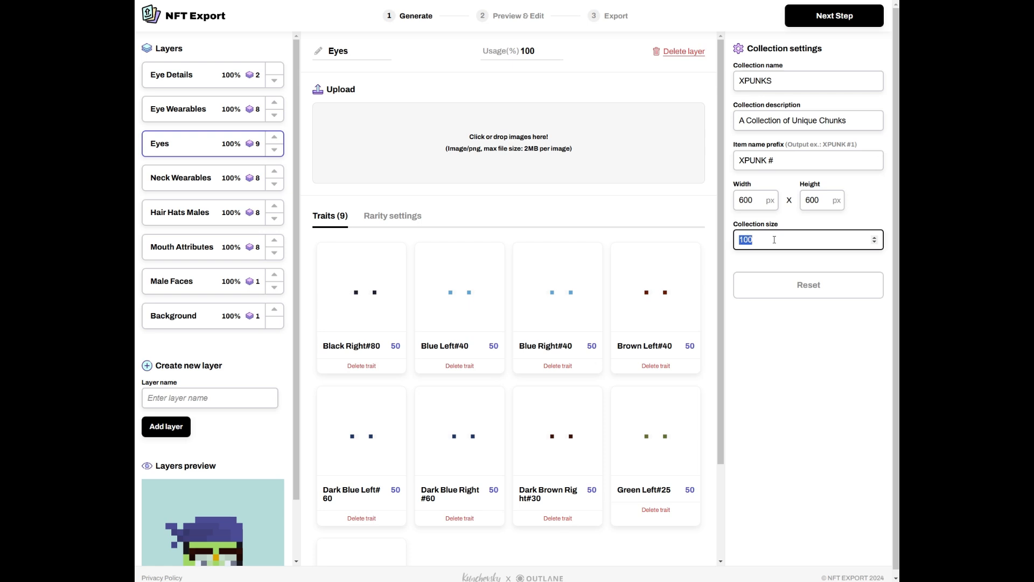
{"action": "type", "text": "50"}
{"action": "left_click", "coordinate": [779, 324]}
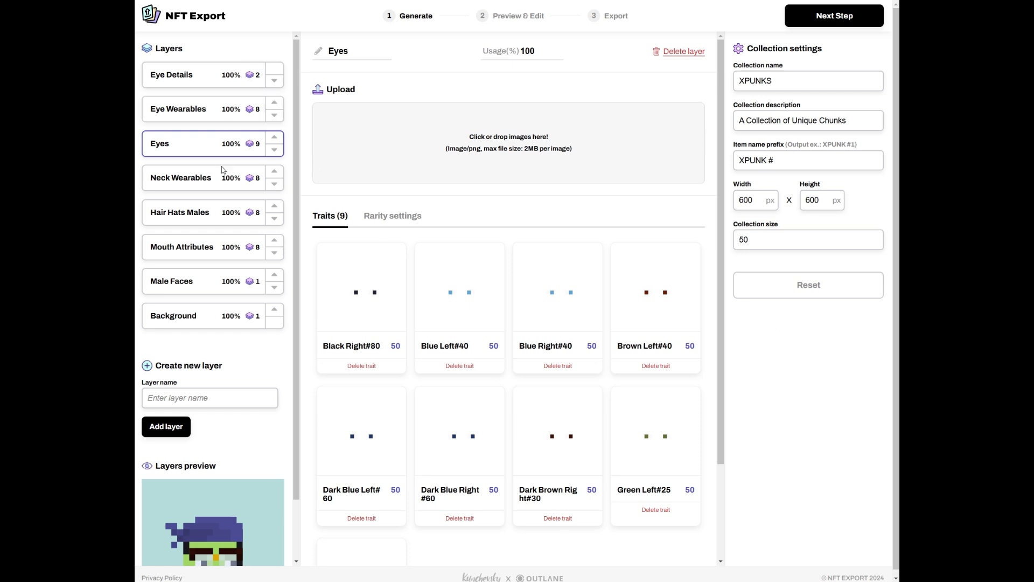
{"action": "scroll", "coordinate": [211, 319], "scroll_direction": "down", "scroll_amount": 1}
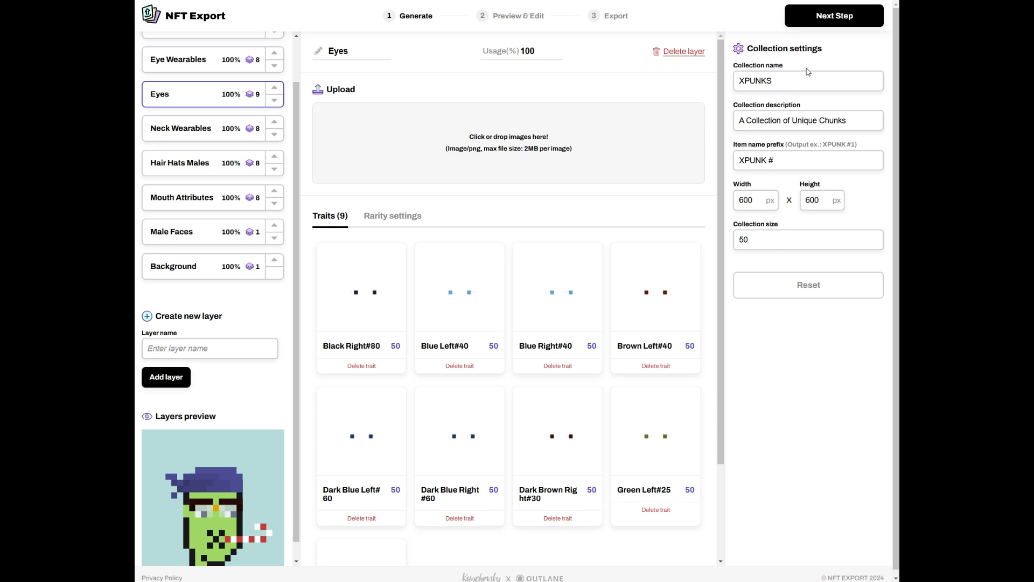
{"action": "left_click", "coordinate": [830, 17]}
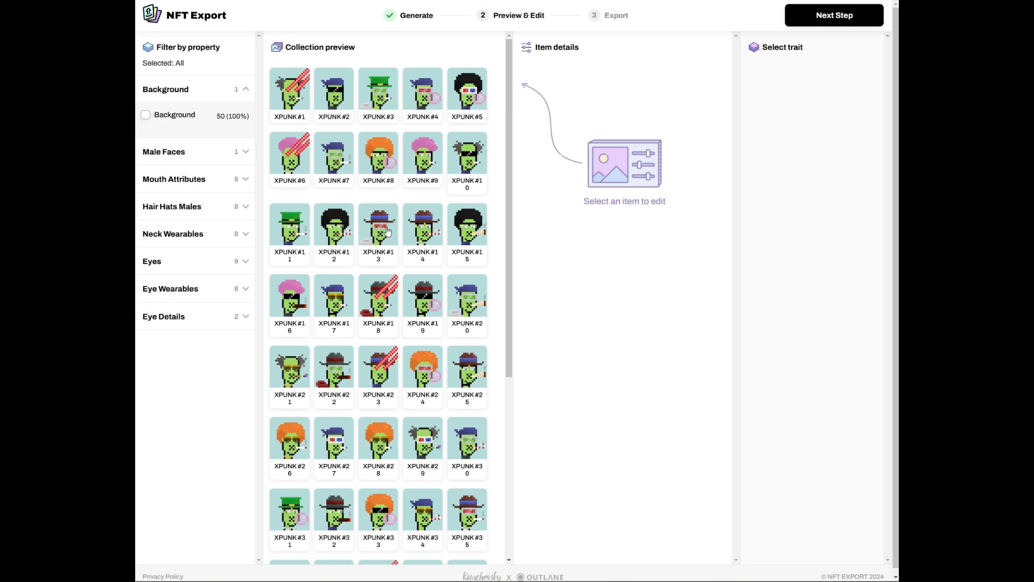
- Inspect XPUNK #14, #13 and #12, then open XPUNK #18 for editing
{"action": "left_click", "coordinate": [414, 235]}
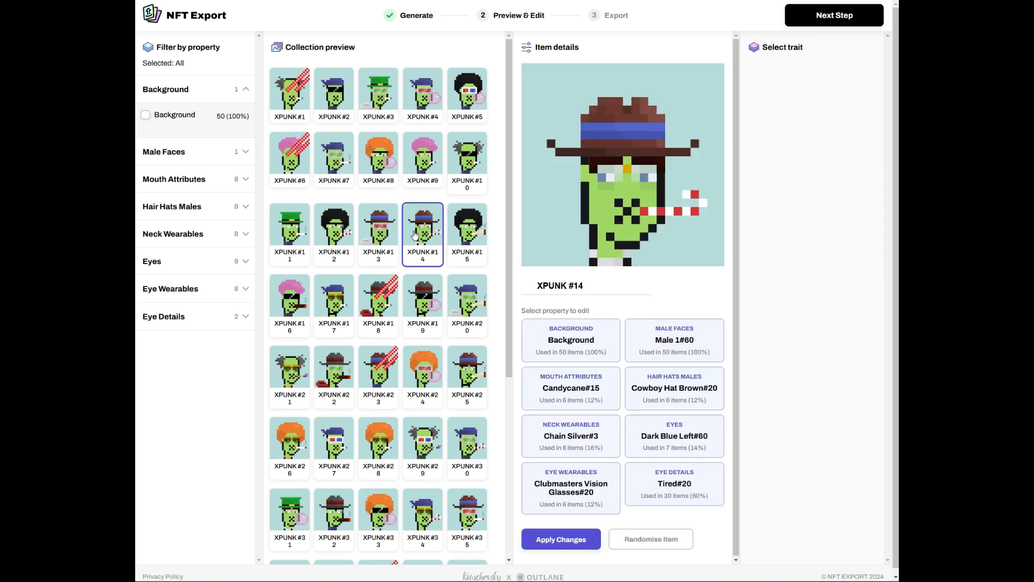
{"action": "left_click", "coordinate": [386, 241]}
{"action": "left_click", "coordinate": [351, 252]}
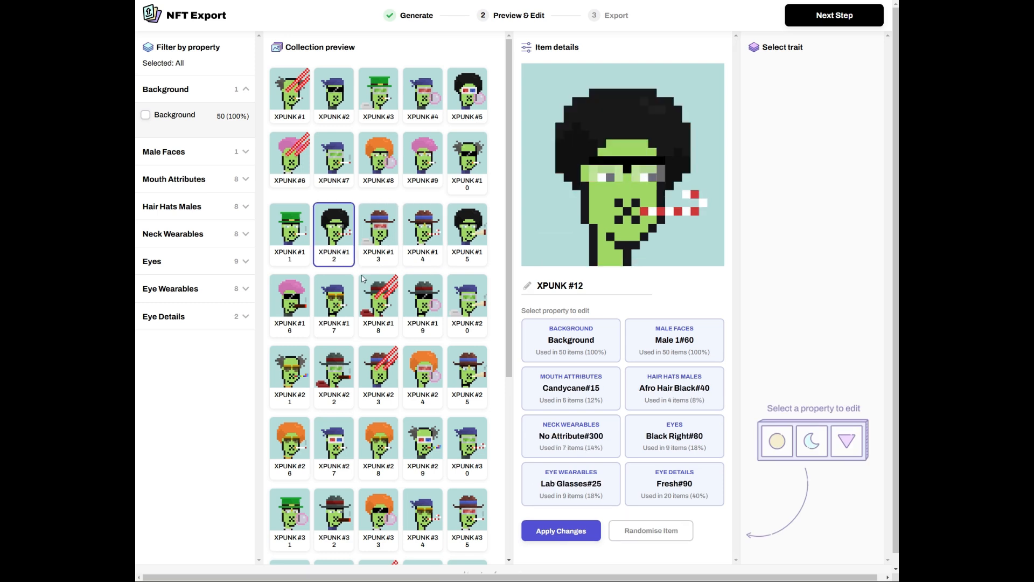
{"action": "left_click", "coordinate": [381, 306]}
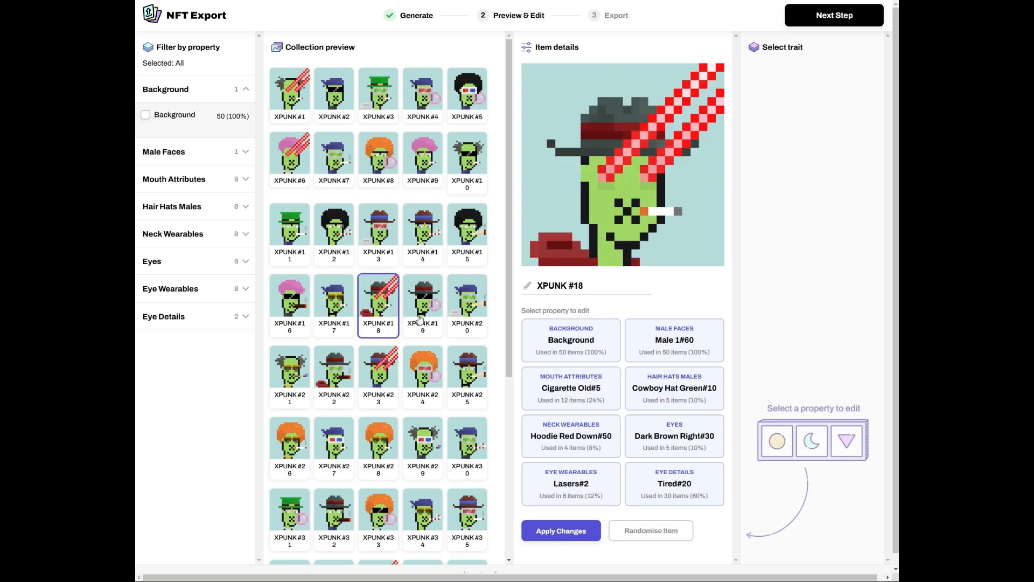
- Try XPUNK #18 mouth traits: Joint Phat, Cigarette New, No Attribute, Bubblegum and Party Horn
{"action": "left_click", "coordinate": [668, 358]}
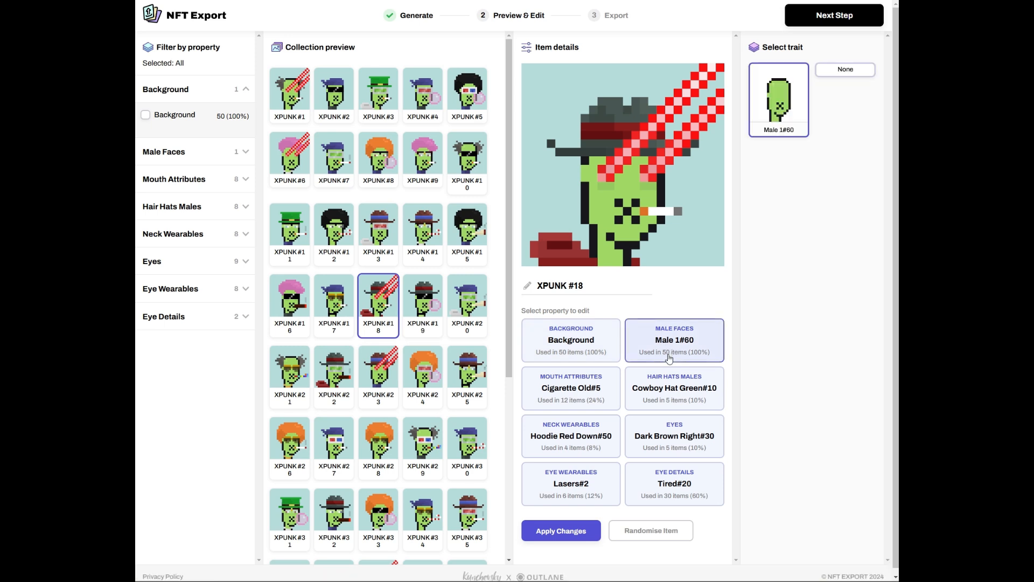
{"action": "left_click", "coordinate": [646, 434]}
{"action": "left_click", "coordinate": [571, 388]}
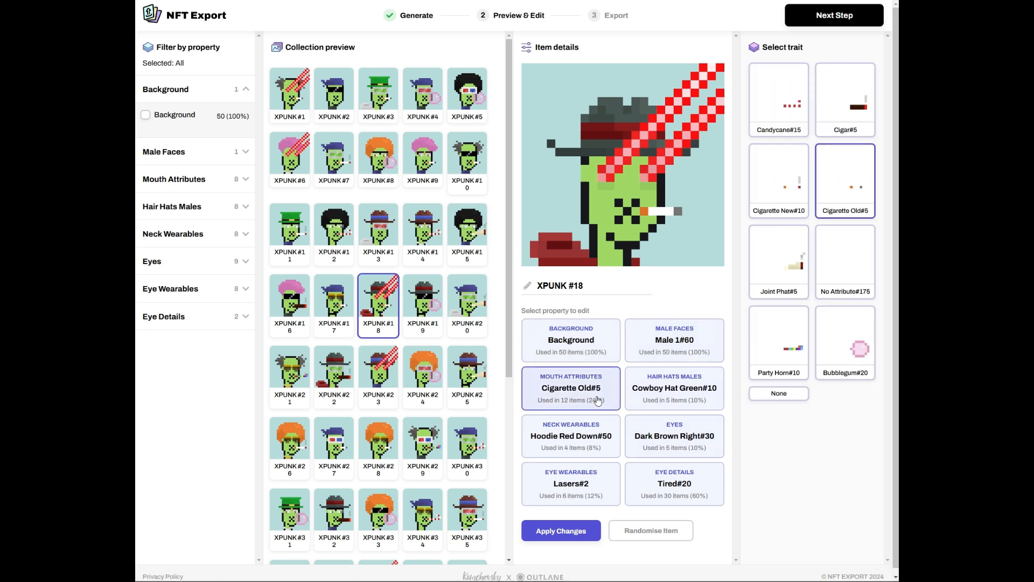
{"action": "left_click", "coordinate": [777, 275]}
{"action": "left_click", "coordinate": [770, 197]}
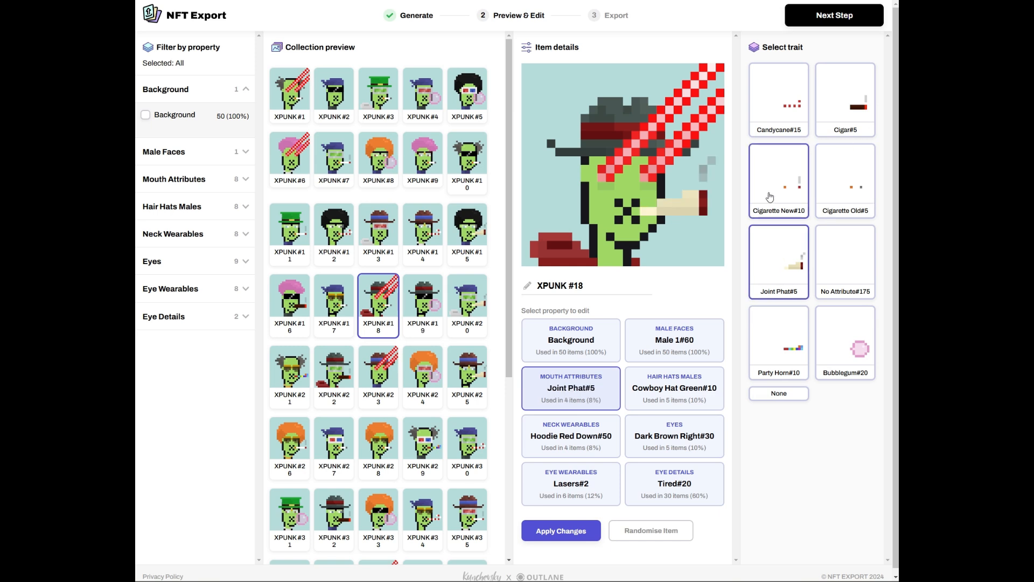
{"action": "left_click", "coordinate": [818, 262]}
{"action": "left_click", "coordinate": [819, 344]}
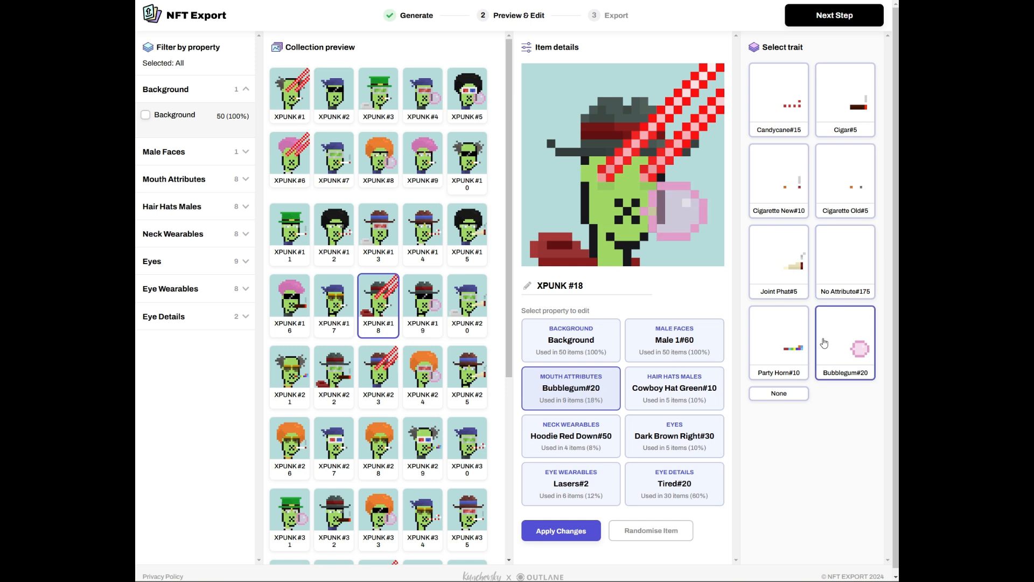
{"action": "left_click", "coordinate": [787, 349]}
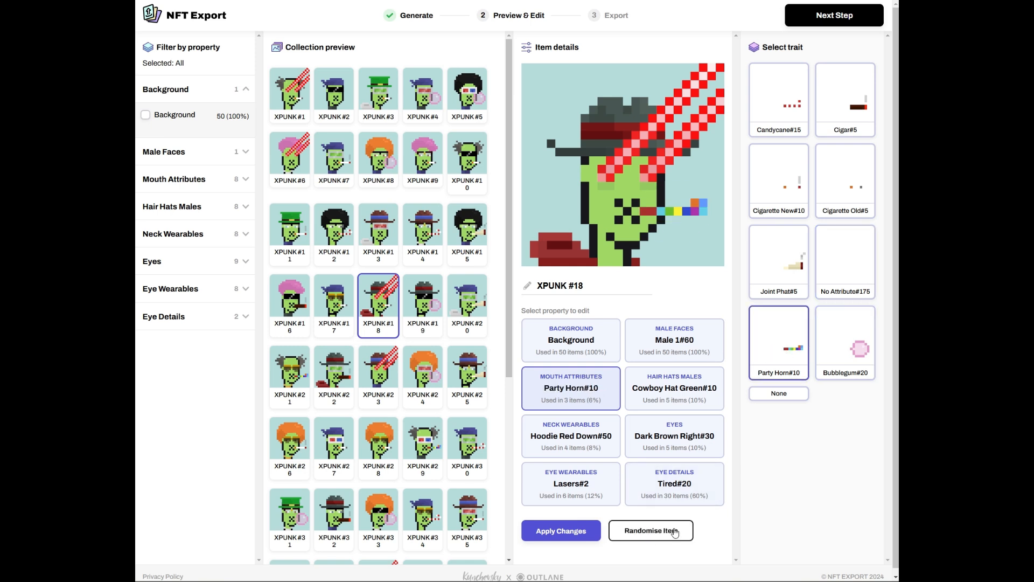
- Randomise XPUNK #18 five times and apply the orange afro, blue scarf, green visors look
{"action": "left_click", "coordinate": [647, 539]}
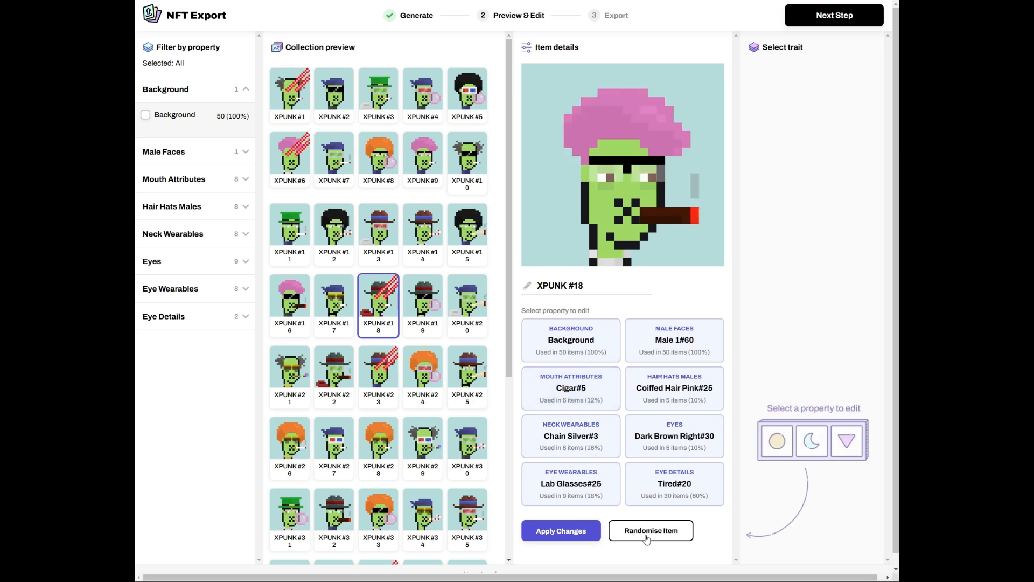
{"action": "left_click", "coordinate": [647, 539]}
{"action": "left_click", "coordinate": [647, 539]}
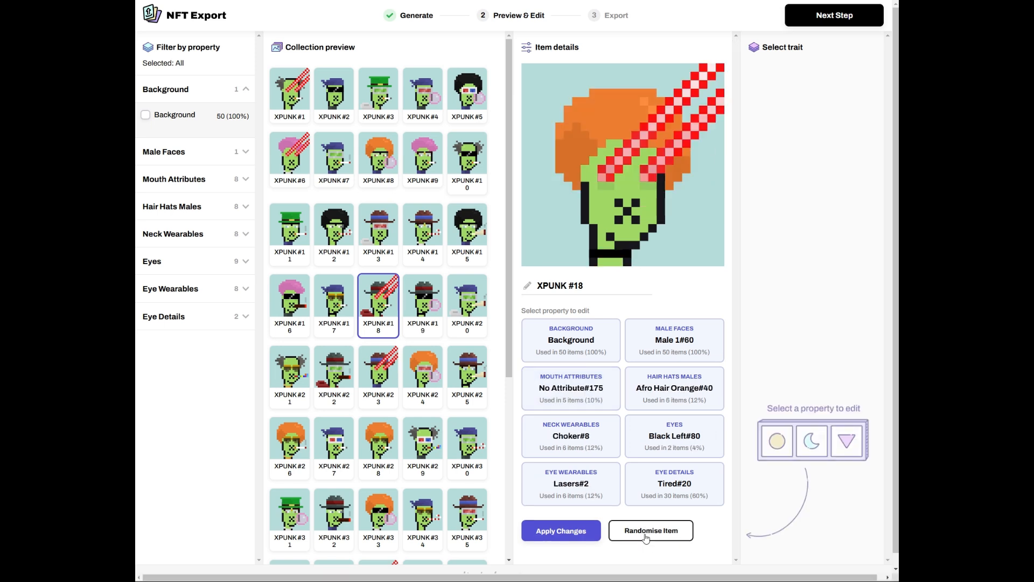
{"action": "left_click", "coordinate": [647, 539]}
{"action": "left_click", "coordinate": [647, 539]}
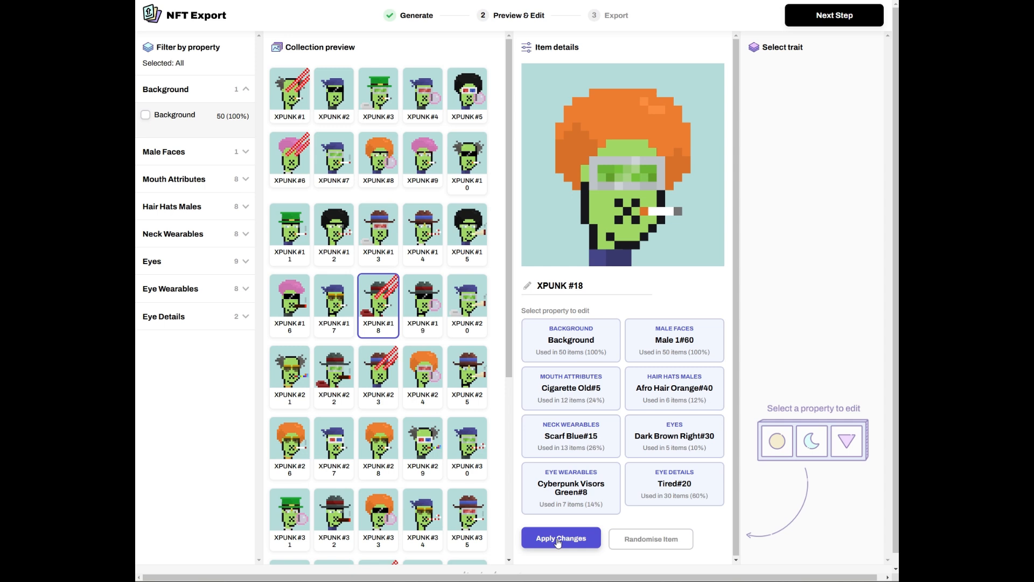
{"action": "left_click", "coordinate": [558, 539]}
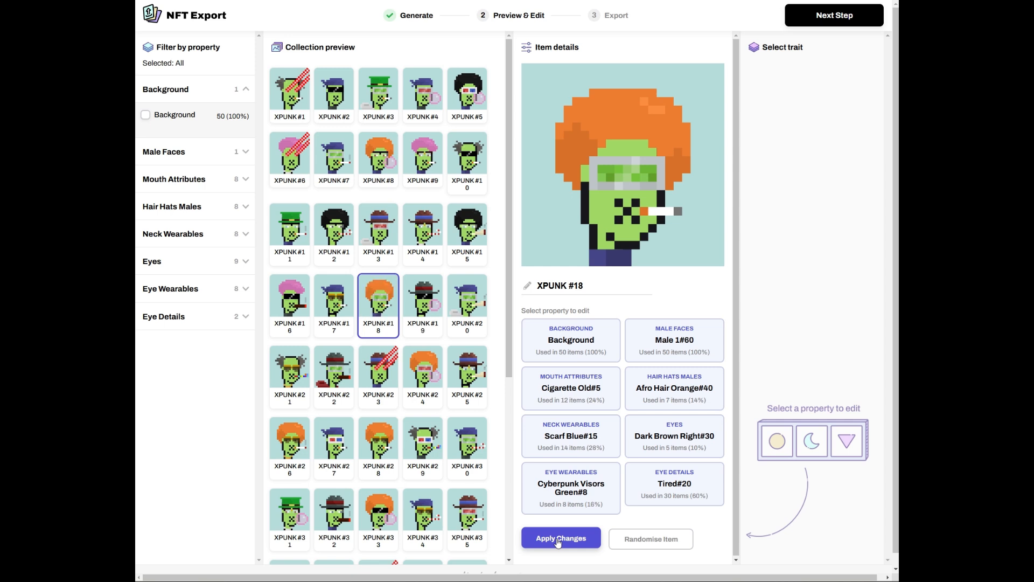
{"action": "left_click", "coordinate": [328, 314]}
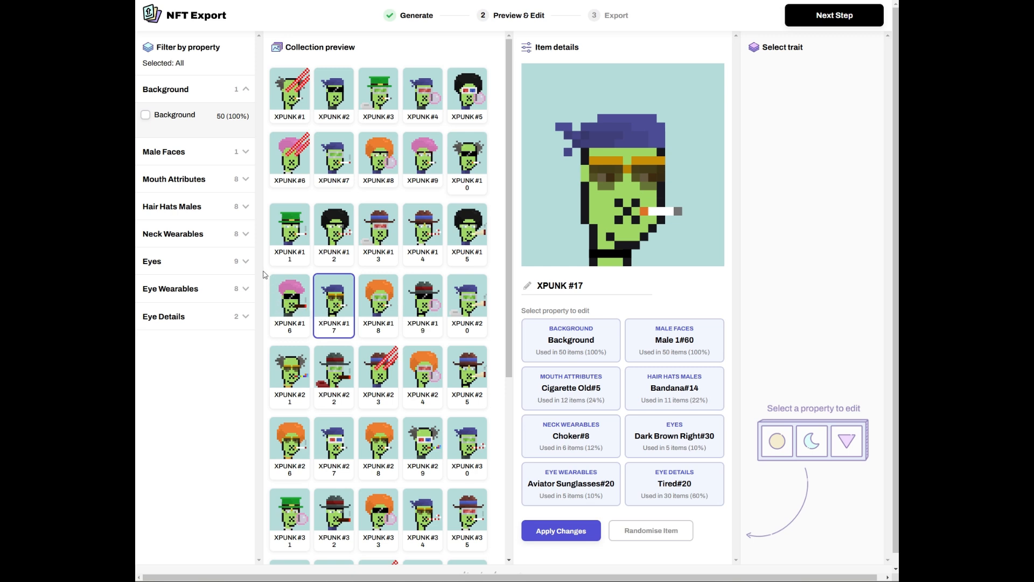
- Filter the preview to Cigarette New#10, inspect XPUNK #26 and #42, then remove that filter
{"action": "left_click", "coordinate": [184, 152]}
{"action": "left_click", "coordinate": [197, 214]}
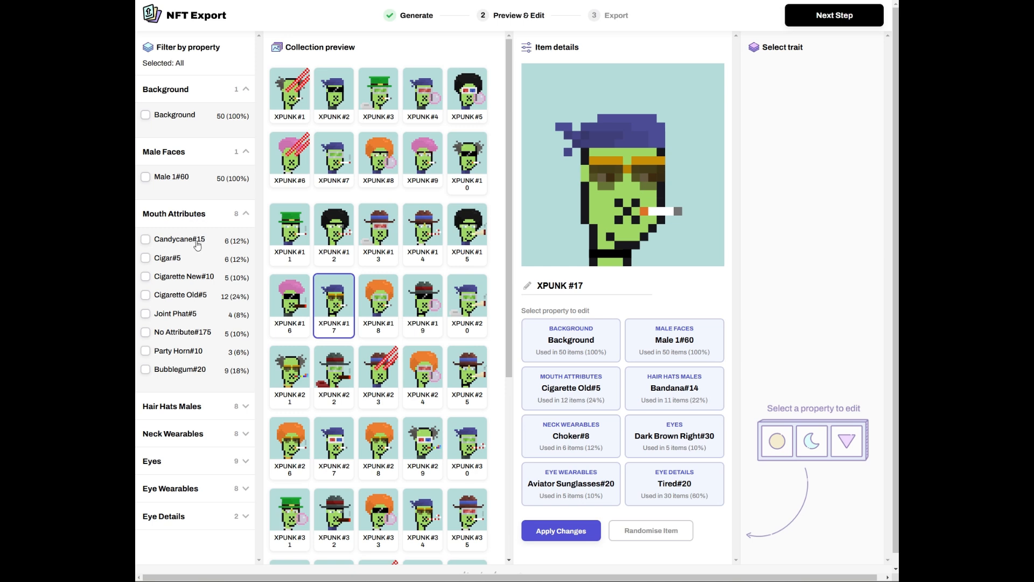
{"action": "left_click", "coordinate": [181, 278]}
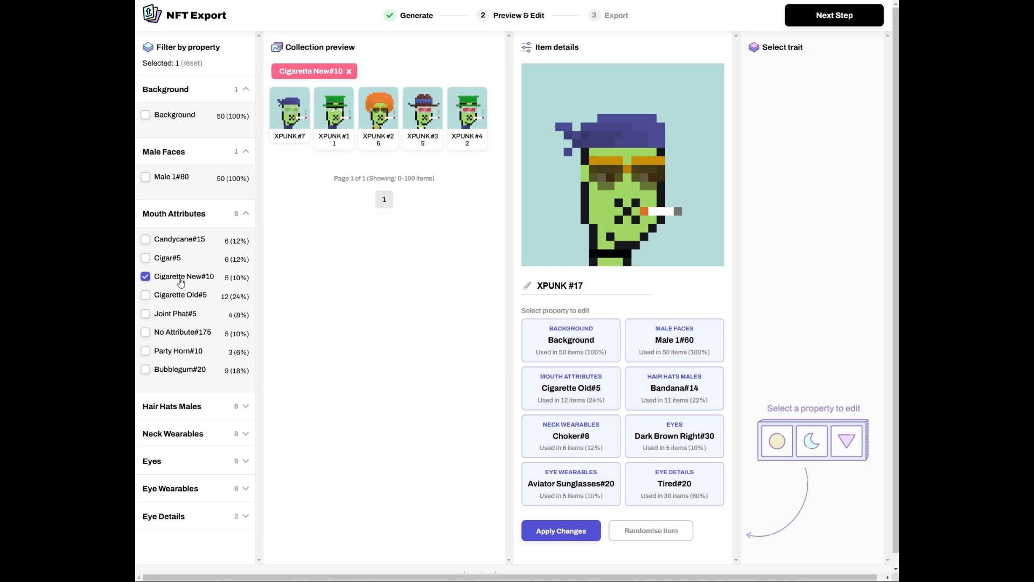
{"action": "left_click", "coordinate": [384, 121]}
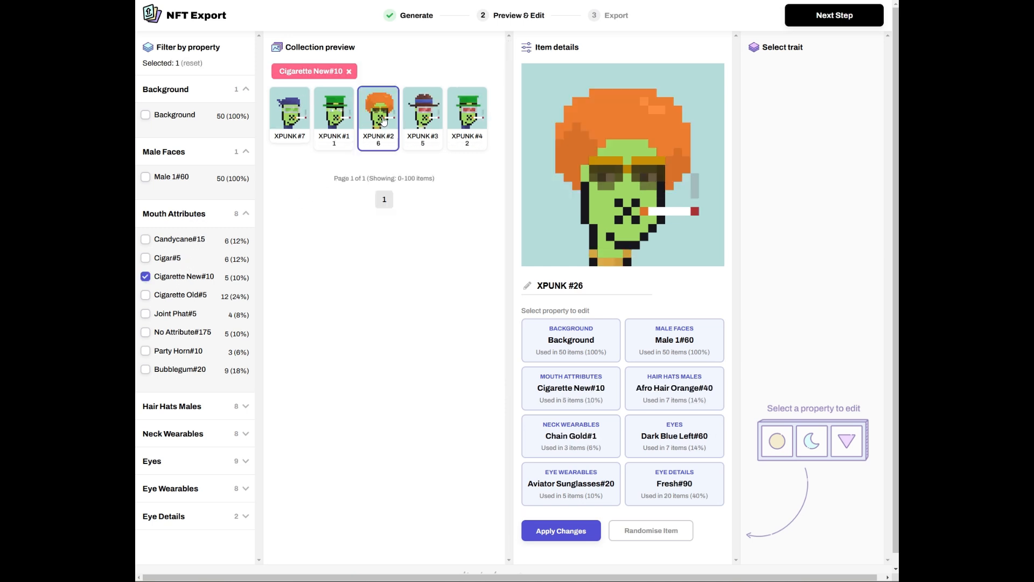
{"action": "left_click", "coordinate": [459, 112]}
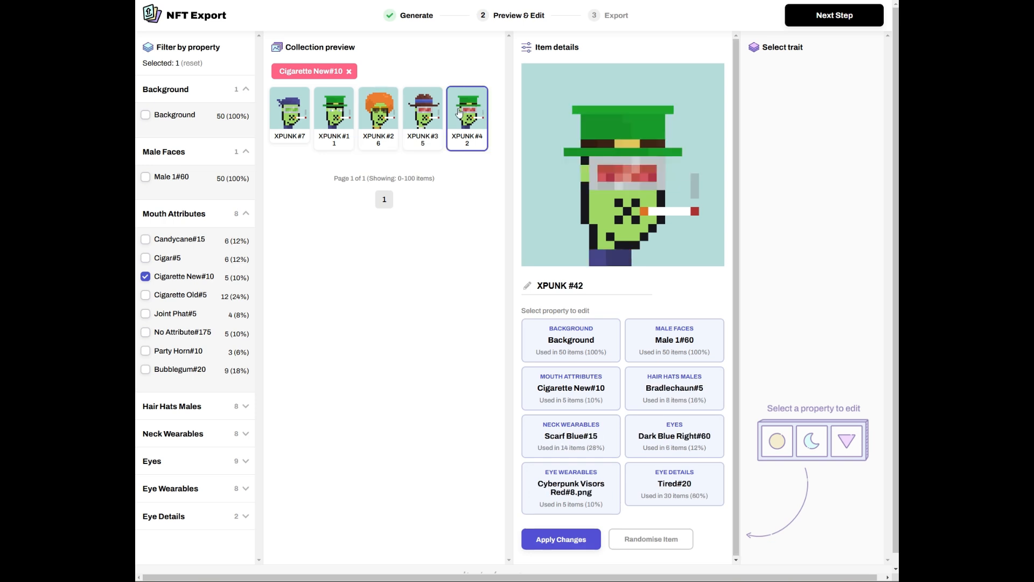
{"action": "left_click", "coordinate": [160, 277]}
- Filter by Joint Phat#5, inspect XPUNK #25 and #45, then collapse and clear the filters
{"action": "left_click", "coordinate": [162, 315]}
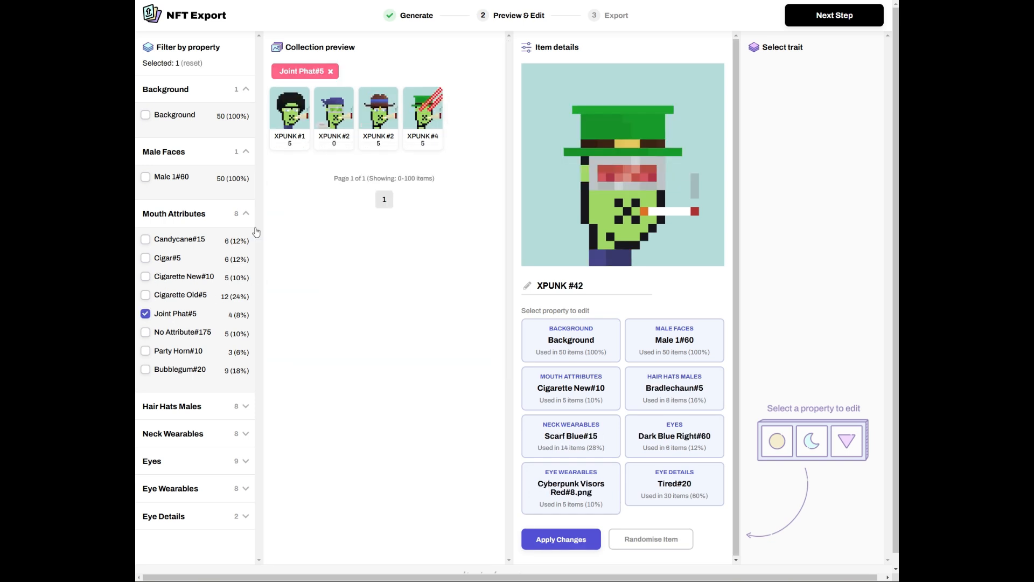
{"action": "left_click", "coordinate": [395, 119]}
{"action": "left_click", "coordinate": [420, 120]}
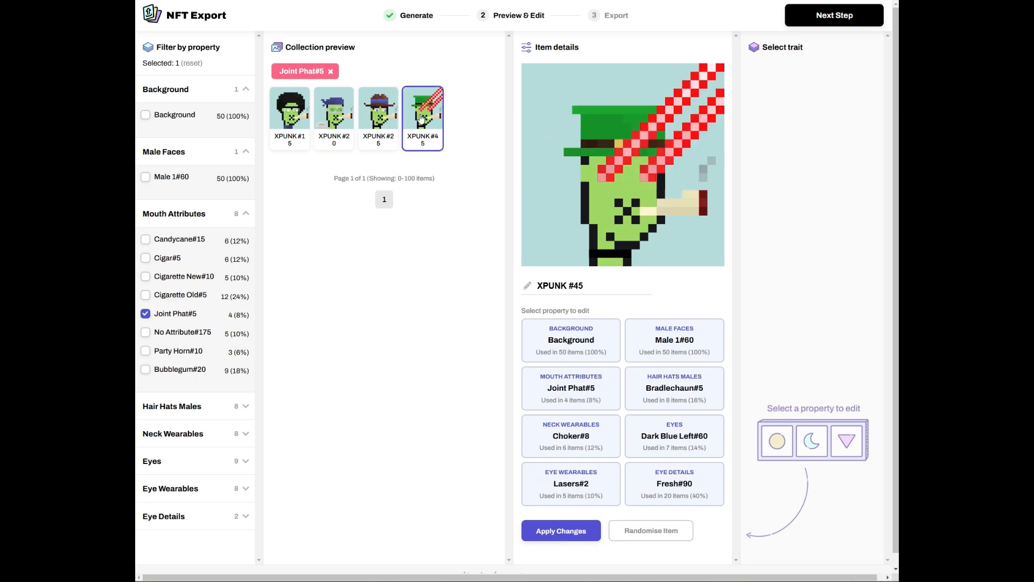
{"action": "left_click", "coordinate": [230, 215]}
{"action": "left_click", "coordinate": [244, 152]}
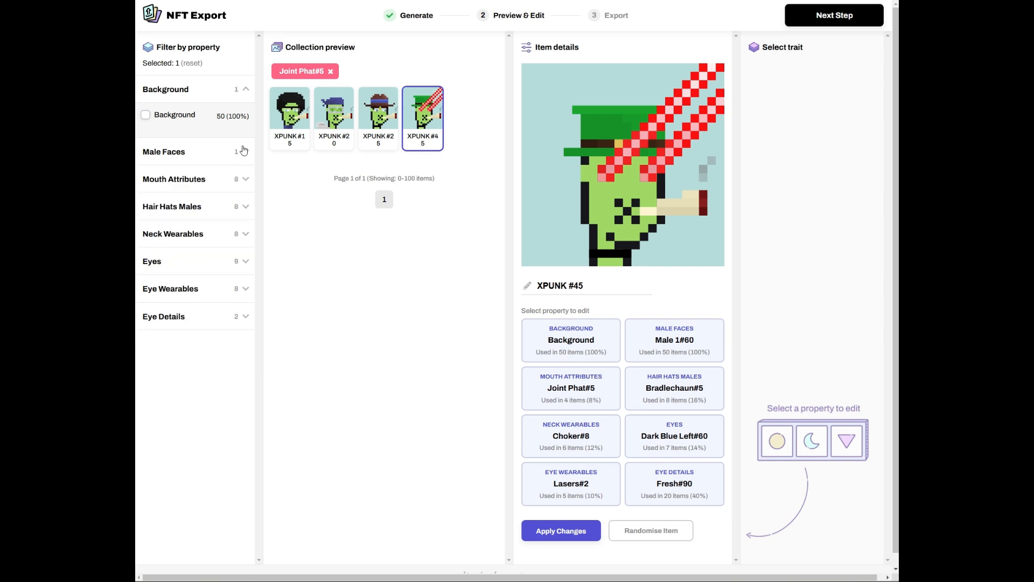
{"action": "left_click", "coordinate": [246, 100]}
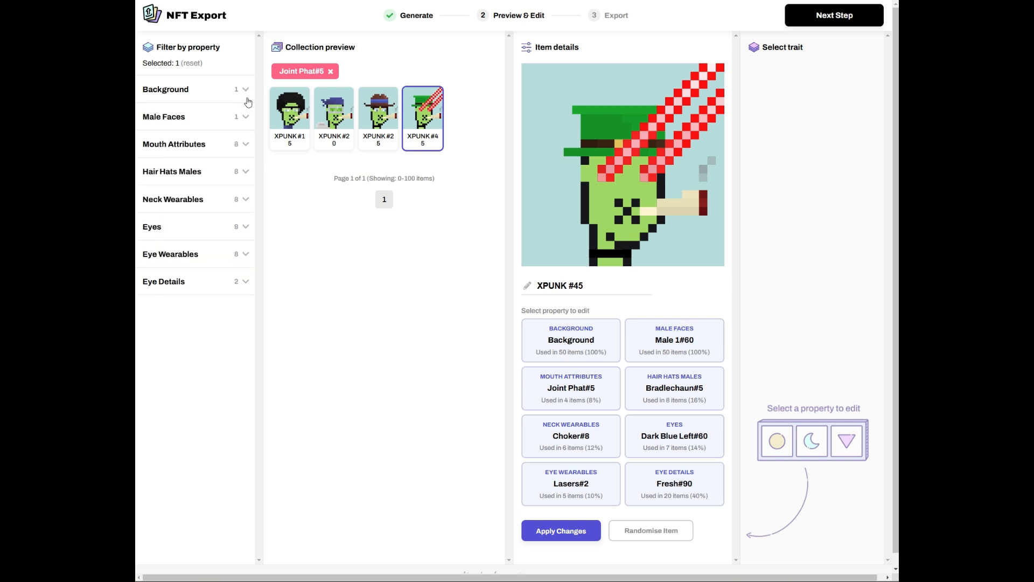
{"action": "left_click", "coordinate": [330, 75]}
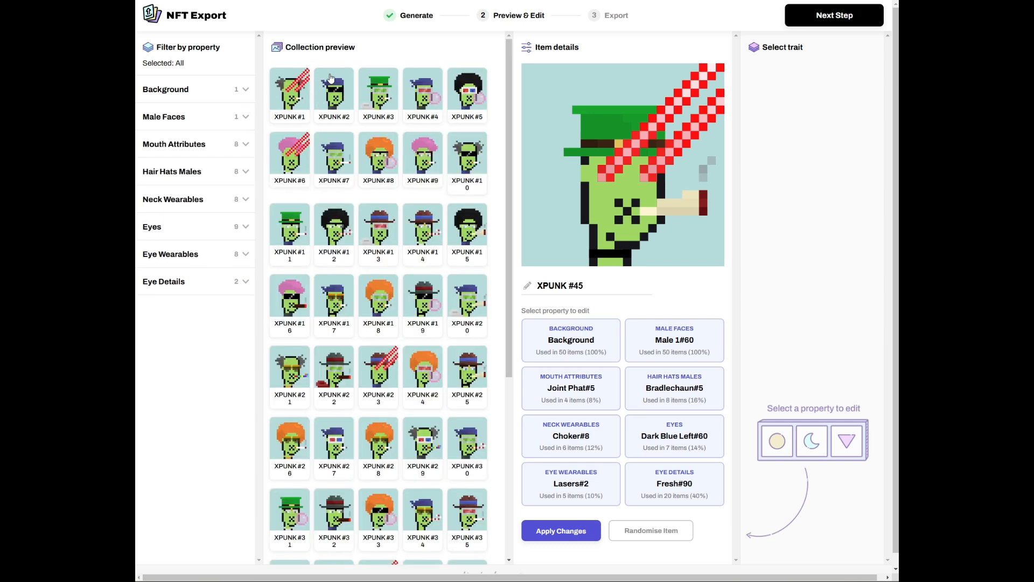
{"action": "scroll", "coordinate": [437, 187], "scroll_direction": "down", "scroll_amount": 5}
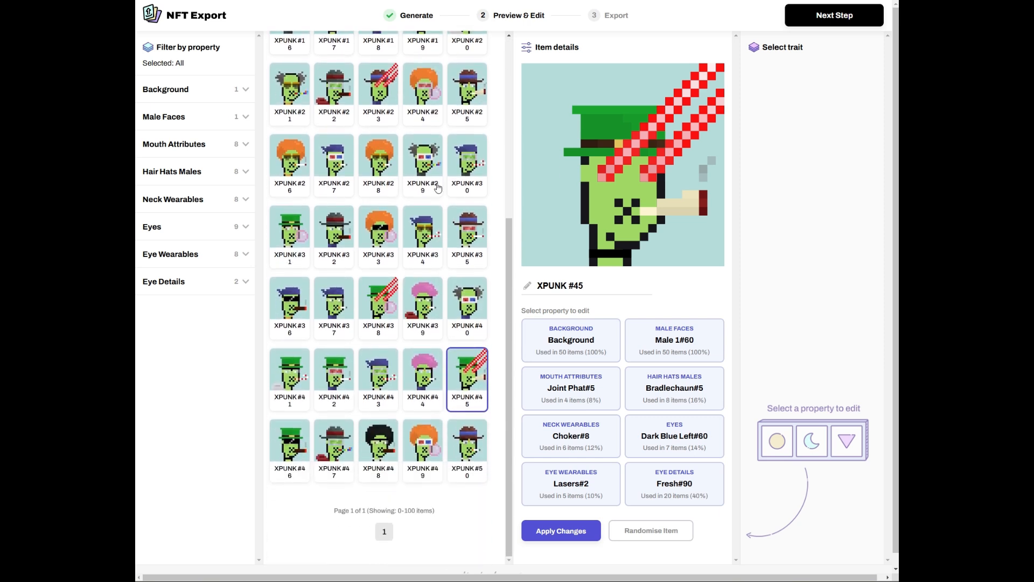
- Advance to Export, submit the contact e-mail, and download the Items 1-100 archive (xpunks-1-100.zip)
{"action": "left_click", "coordinate": [838, 25]}
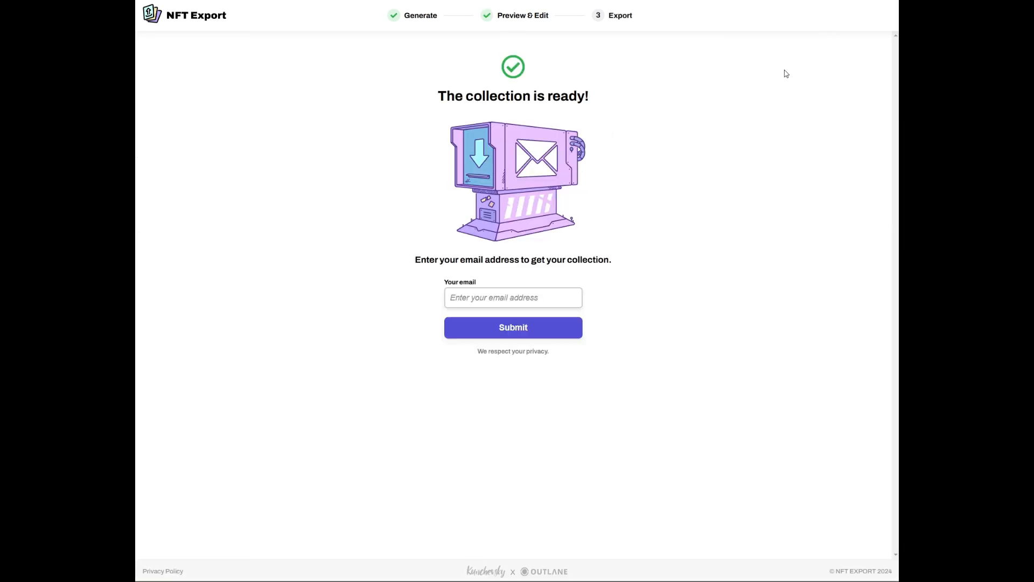
{"action": "left_click", "coordinate": [467, 298]}
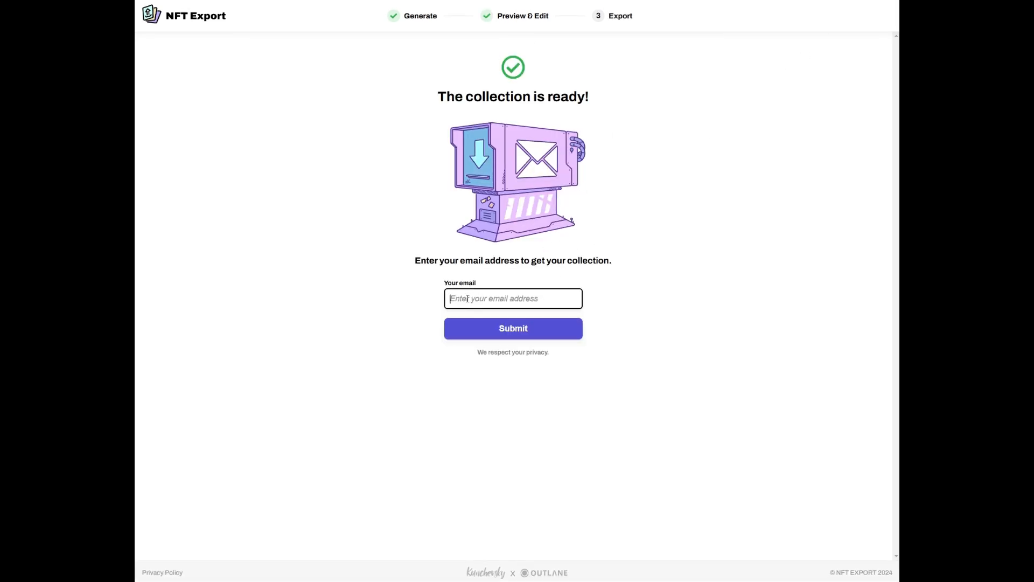
{"action": "left_click", "coordinate": [489, 335]}
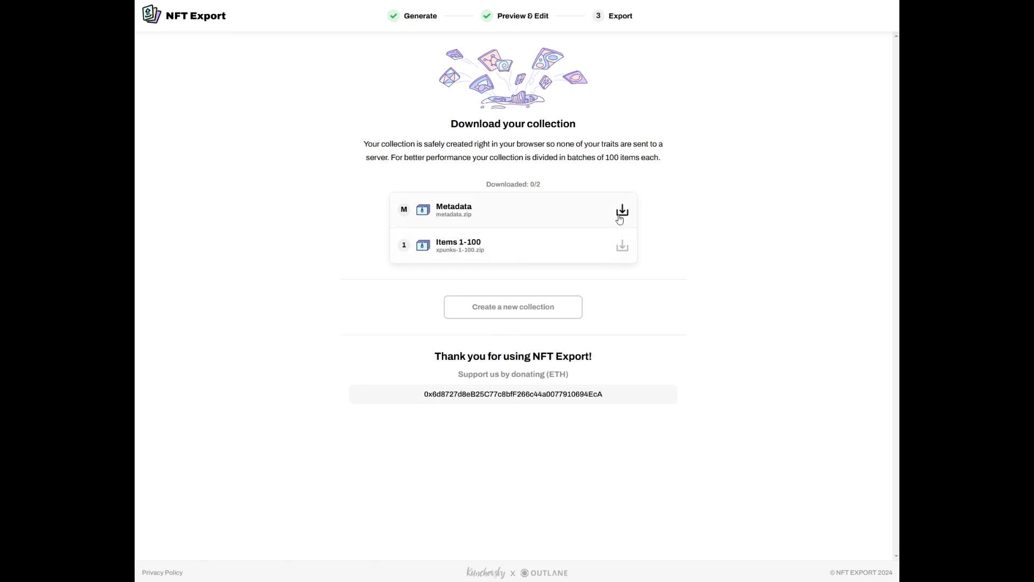
{"action": "left_click", "coordinate": [622, 249]}
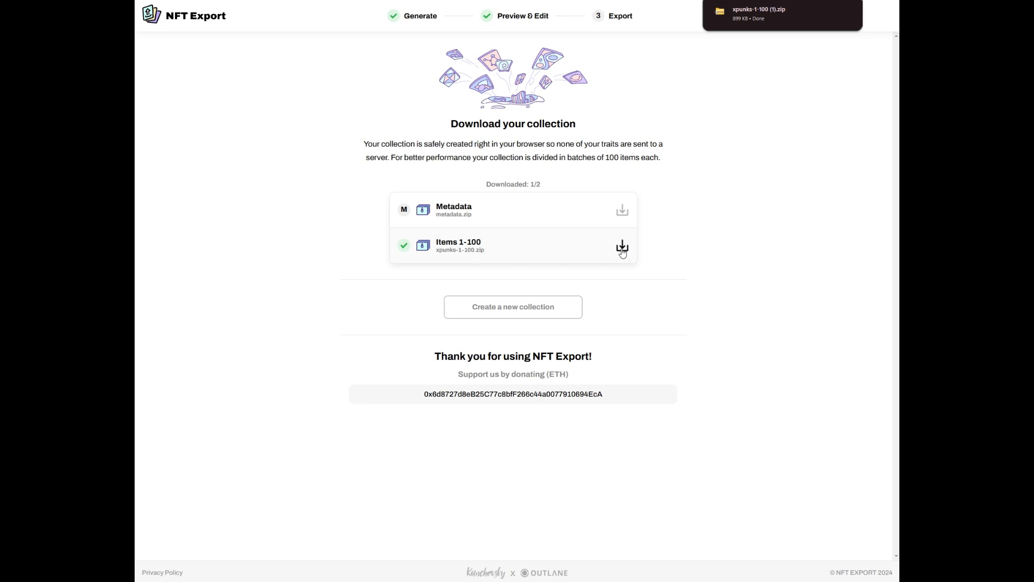
{"action": "mouse_move", "coordinate": [741, 27]}
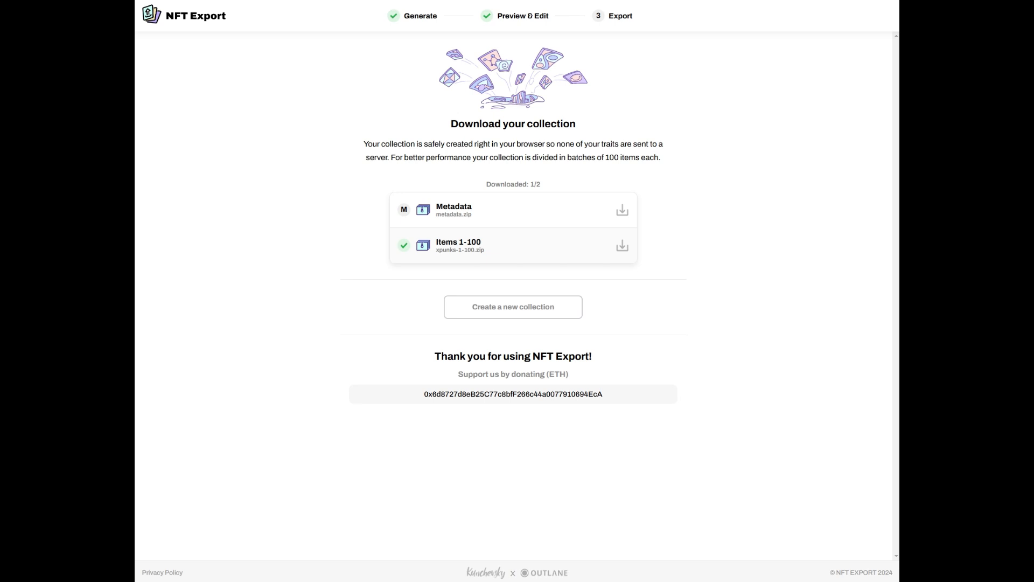
- Open the xpunks-1-100 archive and browse the PNGs in its images folder
{"action": "left_click_drag", "start_coordinate": [354, 165], "coordinate": [510, 279]}
{"action": "double_click", "coordinate": [486, 344]}
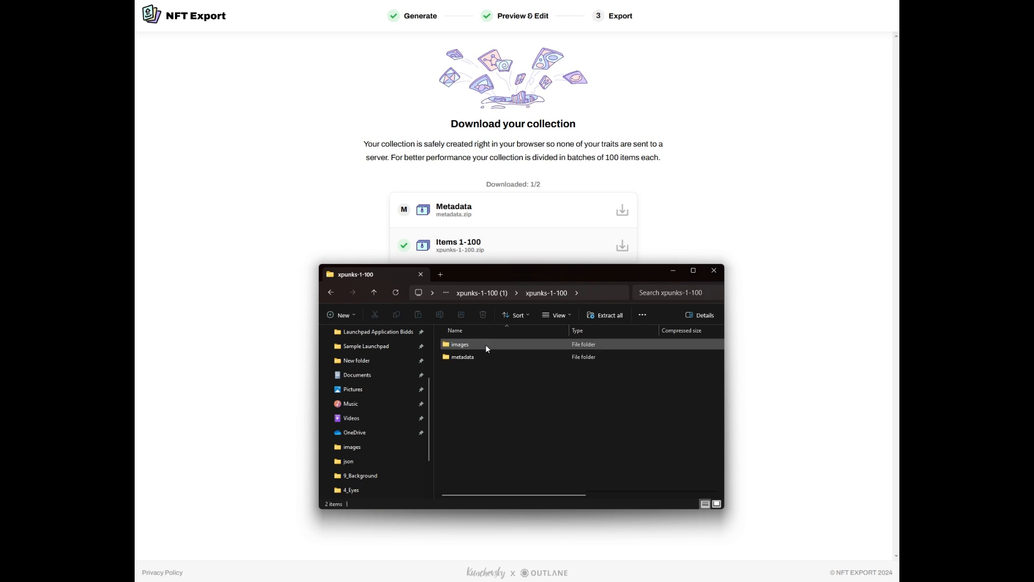
{"action": "double_click", "coordinate": [464, 344]}
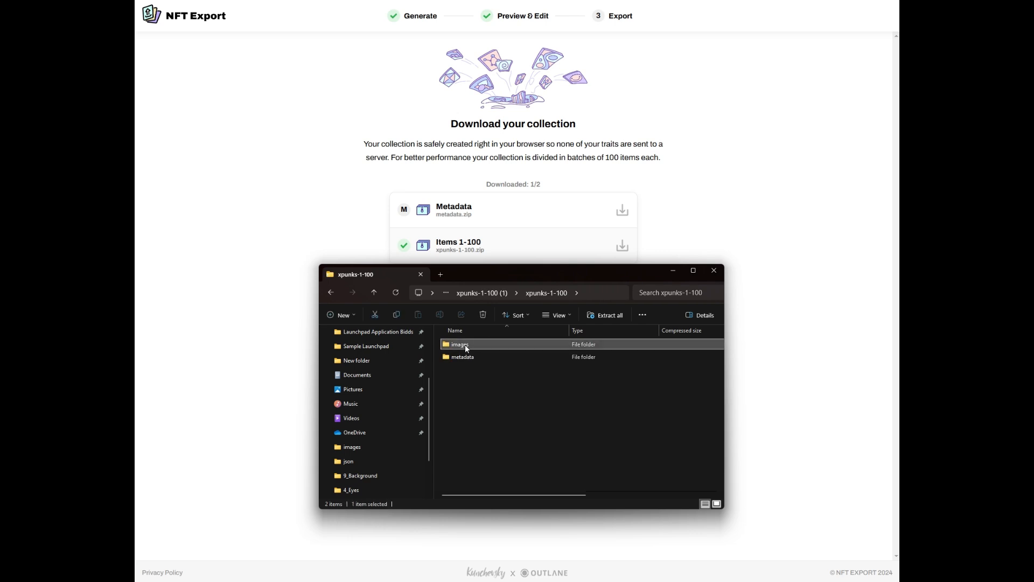
{"action": "scroll", "coordinate": [476, 368], "scroll_direction": "down", "scroll_amount": 8}
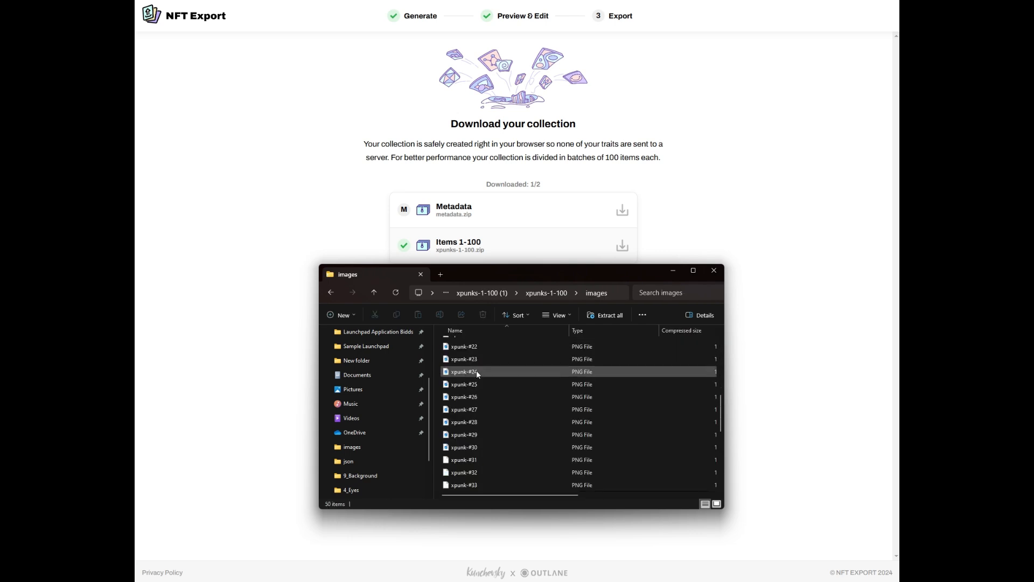
{"action": "scroll", "coordinate": [476, 370], "scroll_direction": "down", "scroll_amount": 5}
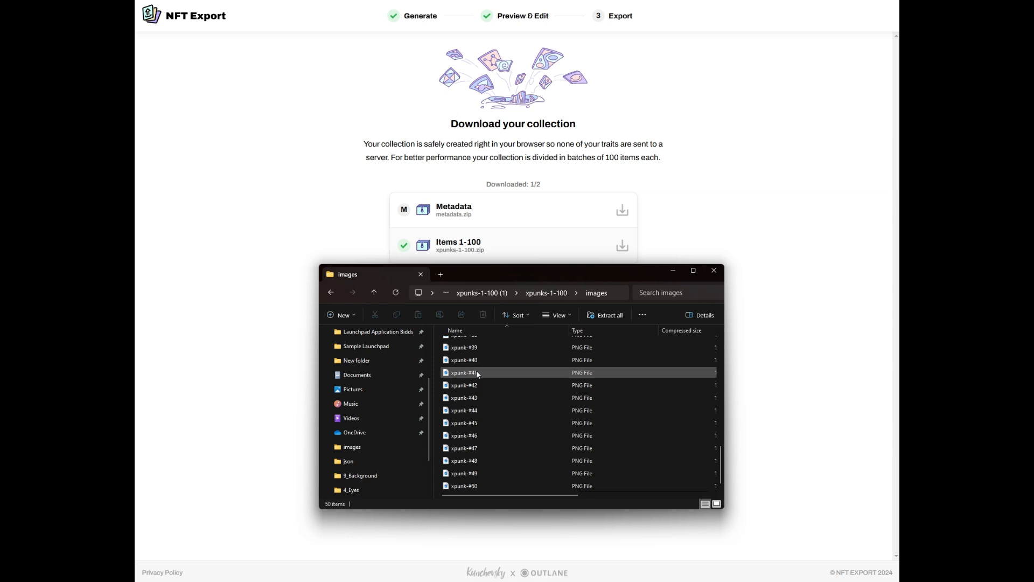
- Check the metadata folder's JSON files, then extract the whole archive to the default destination
{"action": "left_click", "coordinate": [329, 292]}
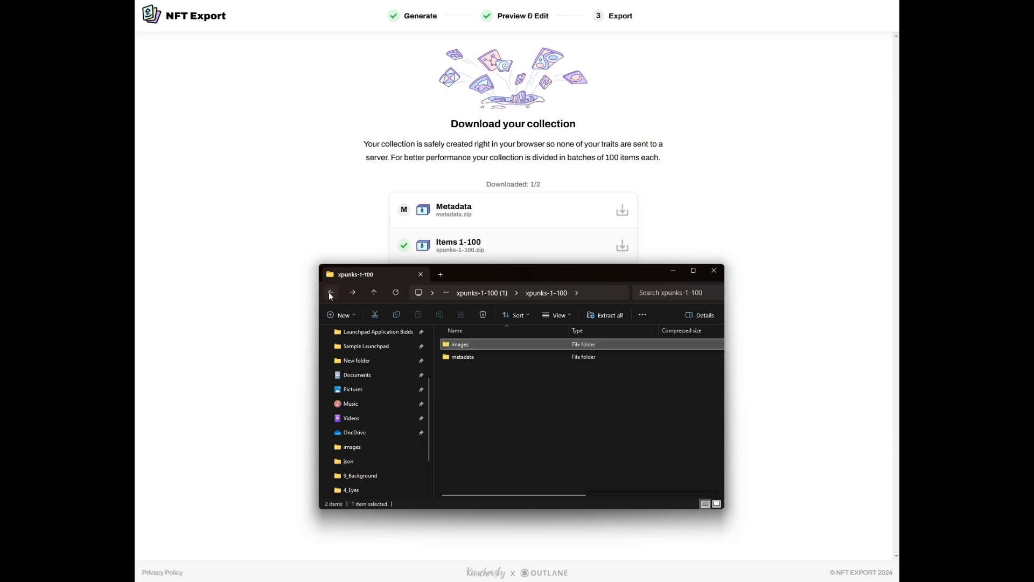
{"action": "double_click", "coordinate": [458, 357]}
{"action": "scroll", "coordinate": [486, 360], "scroll_direction": "down", "scroll_amount": 8}
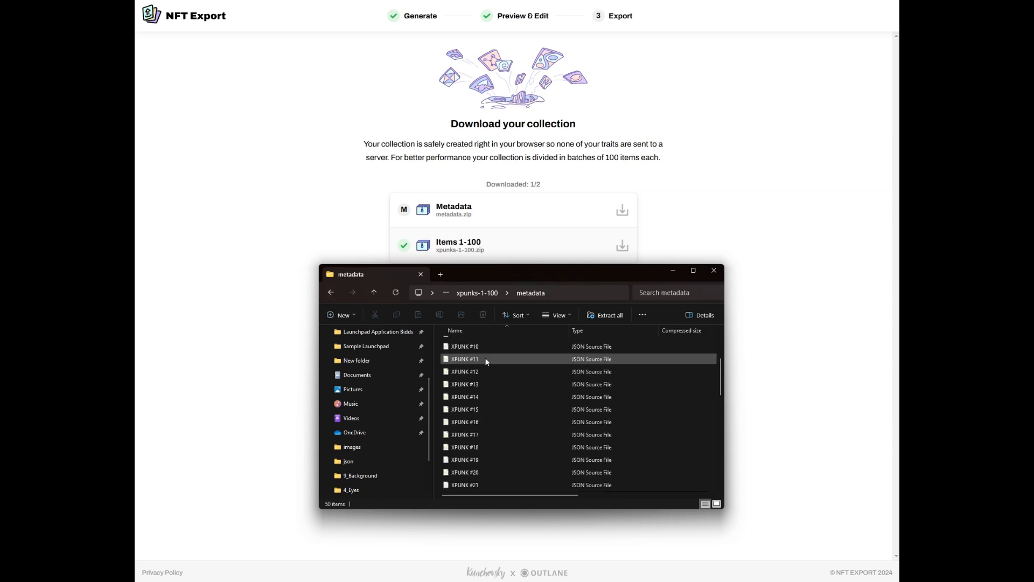
{"action": "scroll", "coordinate": [486, 361], "scroll_direction": "up", "scroll_amount": 3}
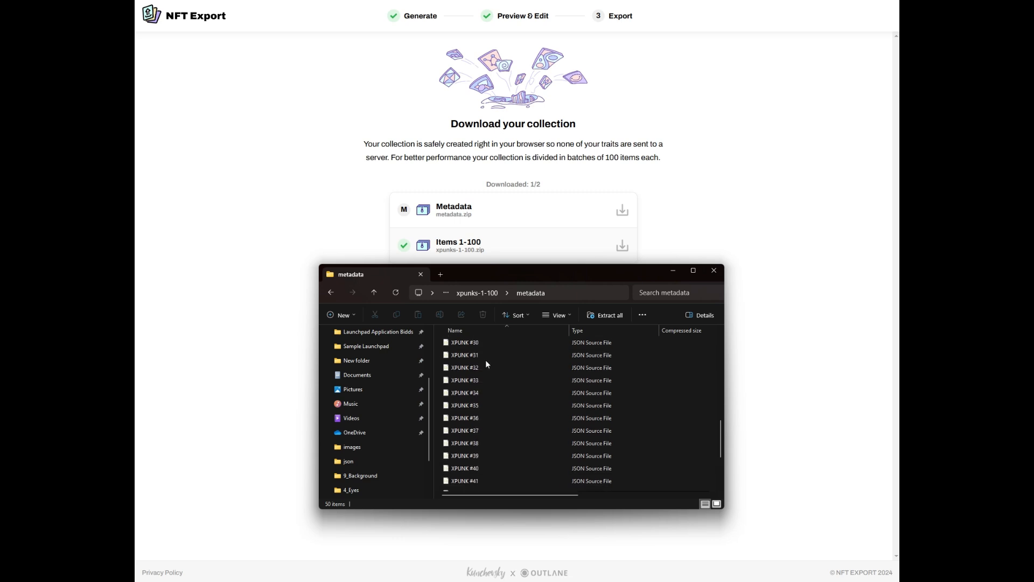
{"action": "left_click", "coordinate": [329, 294]}
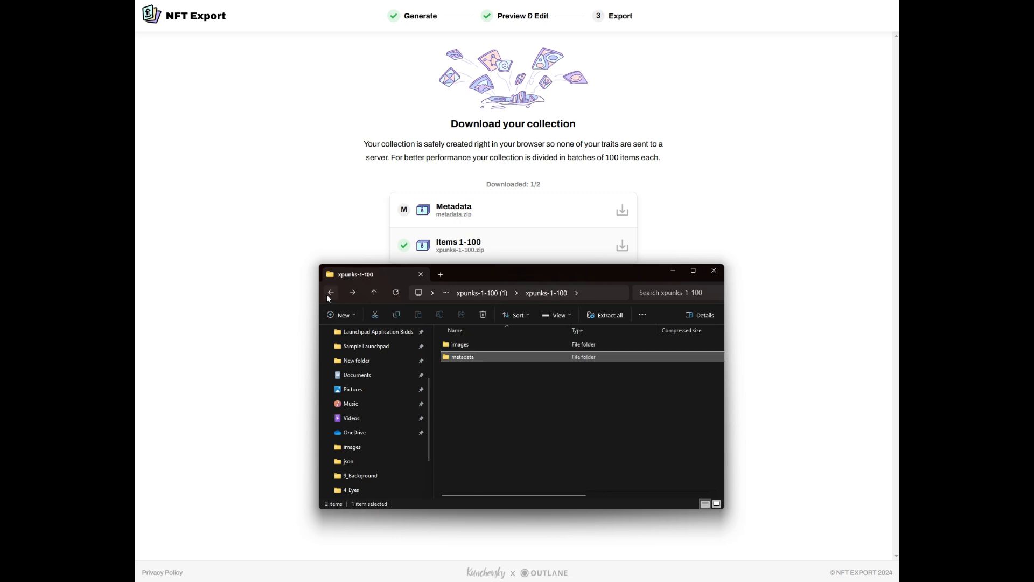
{"action": "left_click", "coordinate": [624, 317]}
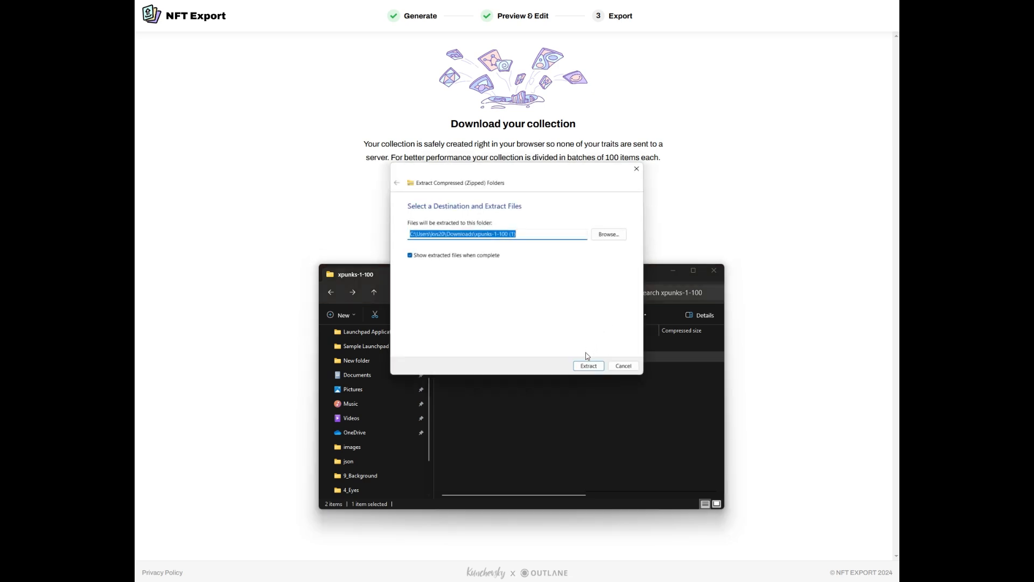
{"action": "left_click", "coordinate": [589, 366]}
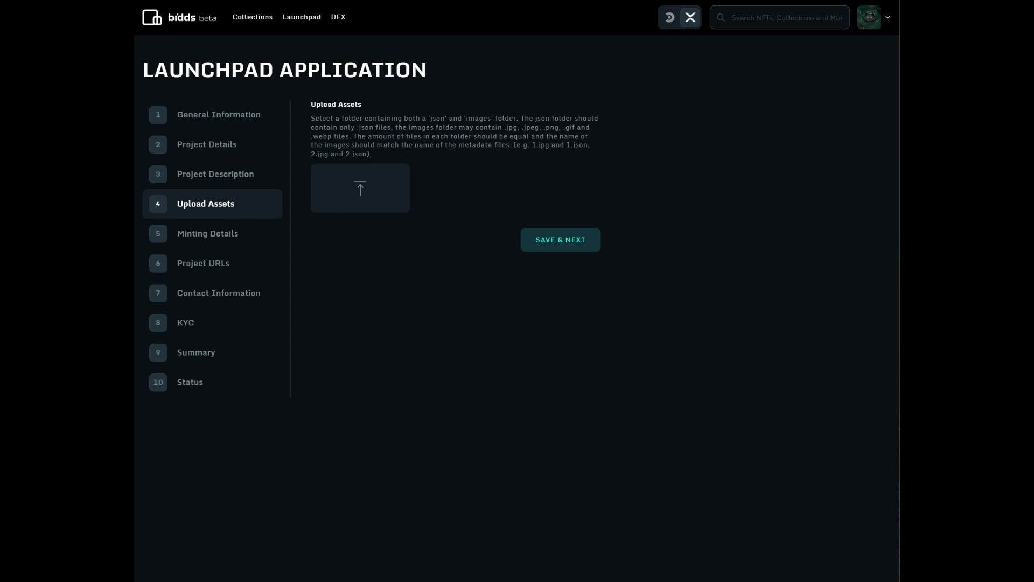
- Rename the extracted xpunks-1-100 metadata folder to 'json' and close the Explorer window
{"action": "left_click_drag", "start_coordinate": [360, 296], "coordinate": [538, 283]}
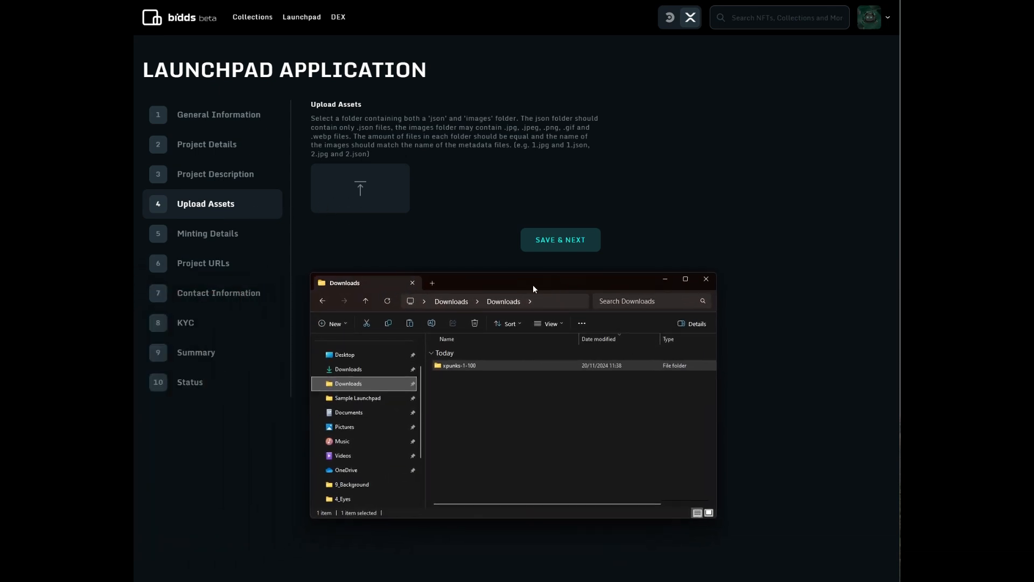
{"action": "double_click", "coordinate": [477, 366]}
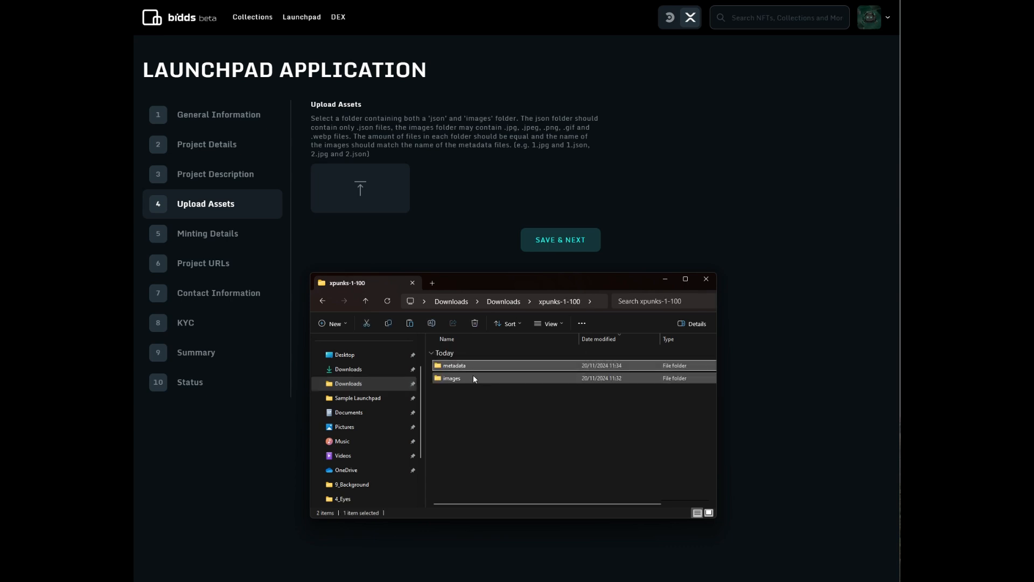
{"action": "left_click", "coordinate": [473, 380]}
{"action": "left_click", "coordinate": [471, 364]}
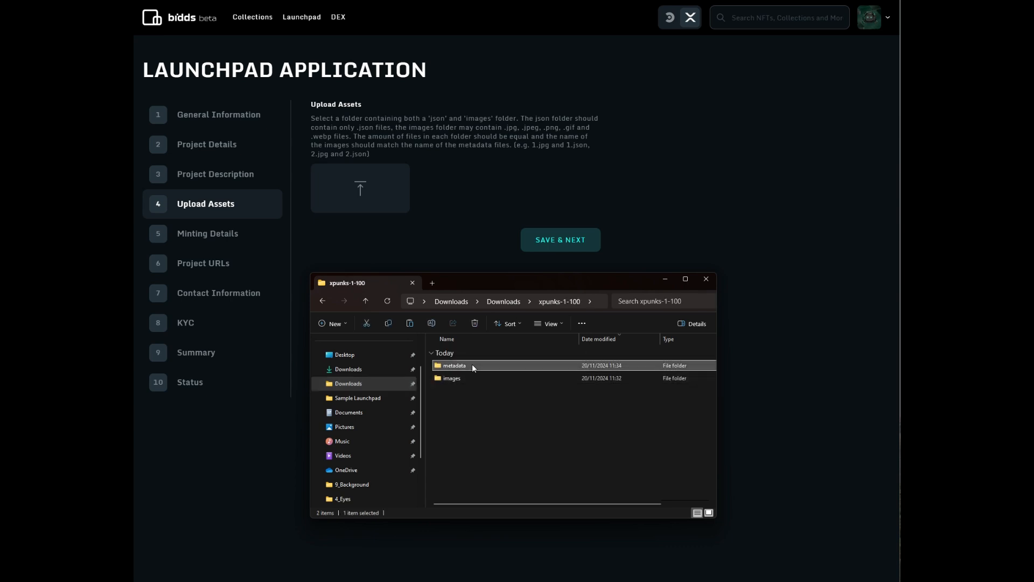
{"action": "right_click", "coordinate": [472, 364]}
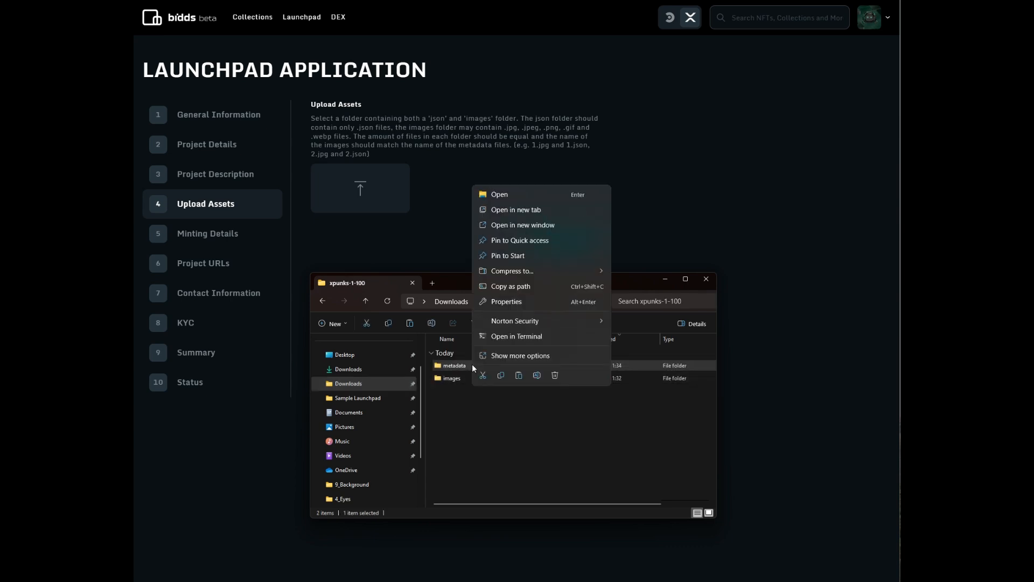
{"action": "left_click", "coordinate": [537, 376]}
{"action": "type", "text": "json"}
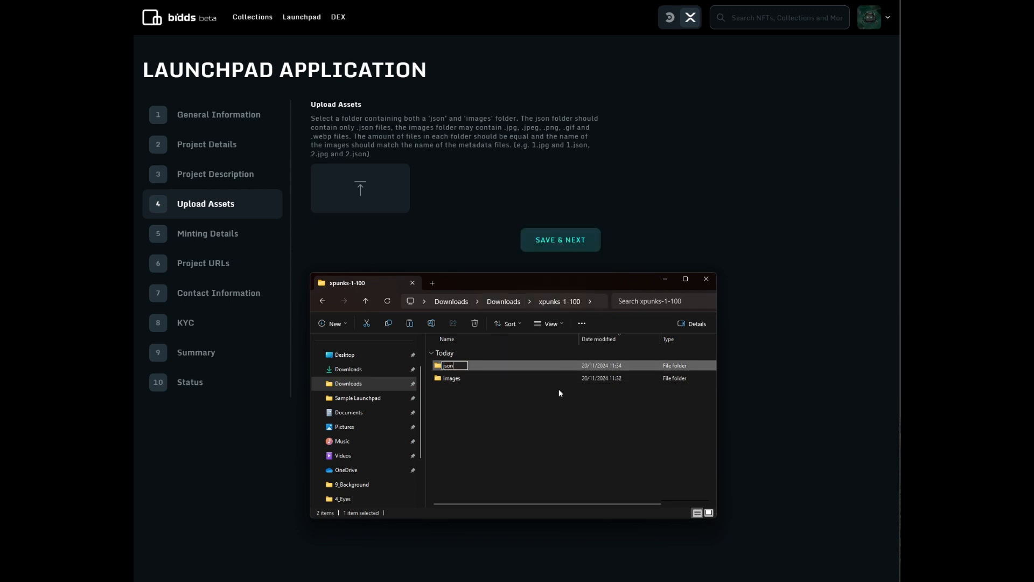
{"action": "key", "text": "Return"}
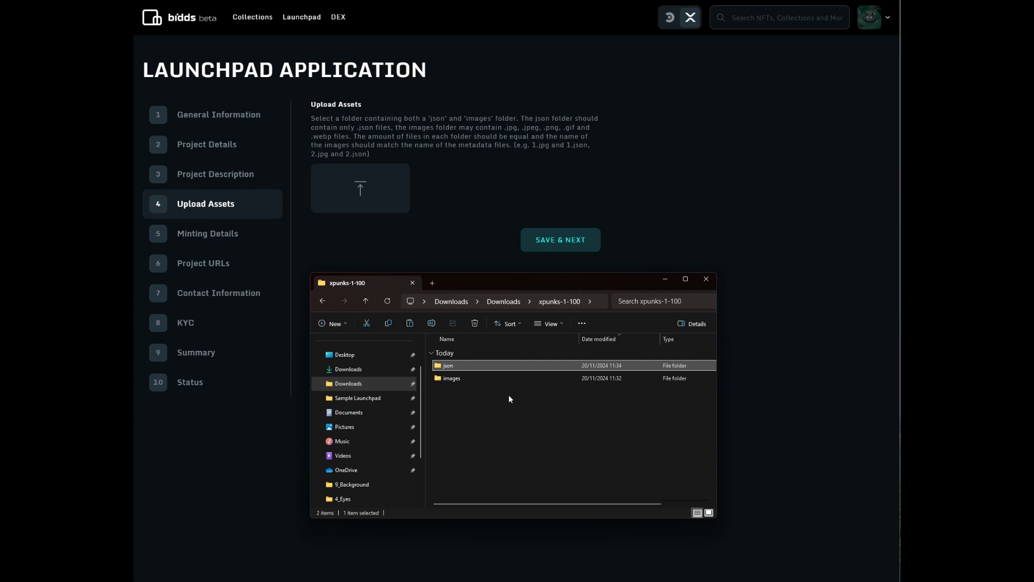
{"action": "left_click", "coordinate": [466, 378]}
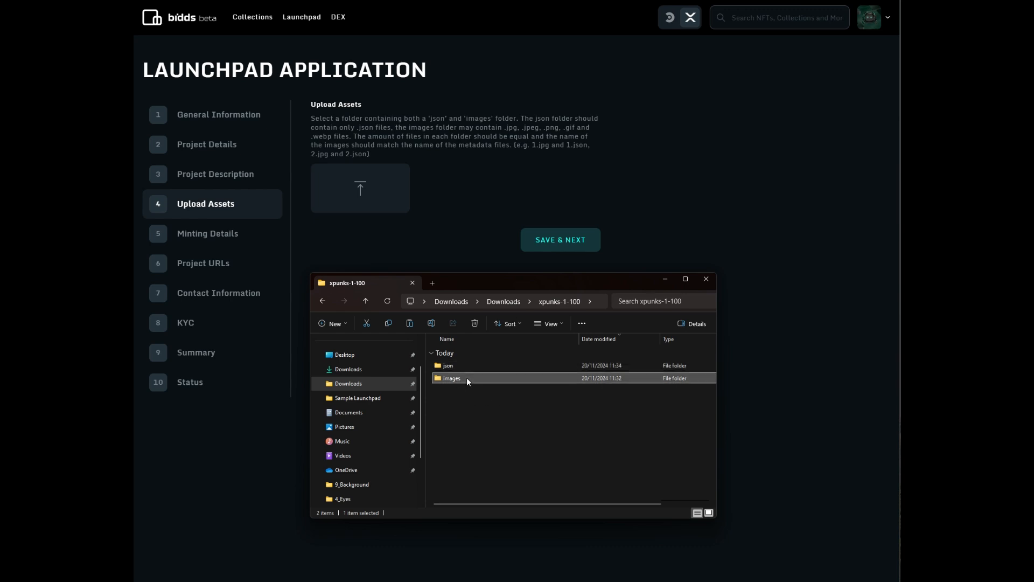
{"action": "left_click", "coordinate": [705, 280]}
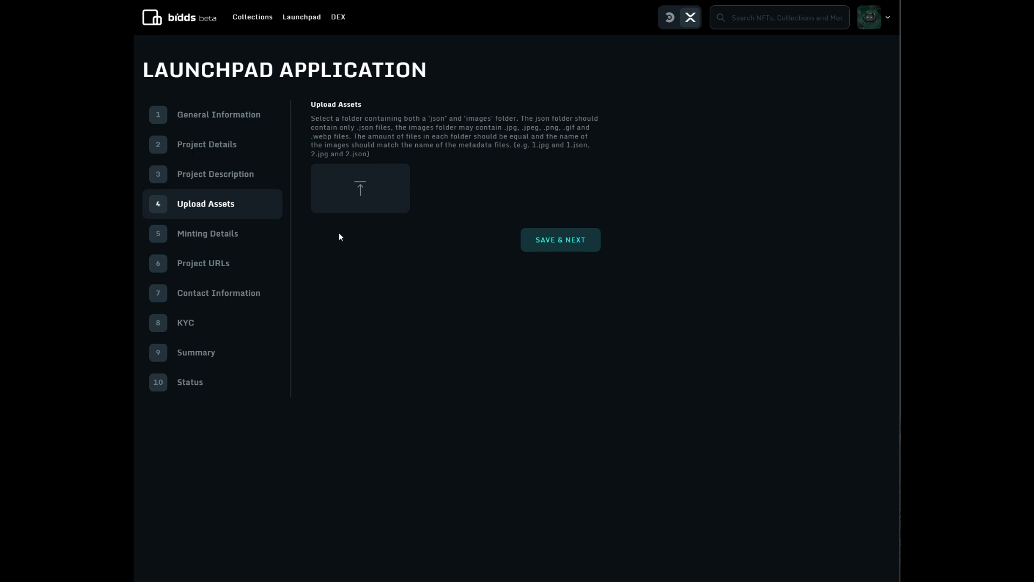
- Pick the Downloads > xpunks-1-100 folder in the picker and confirm uploading its 2 files
{"action": "left_click", "coordinate": [360, 191]}
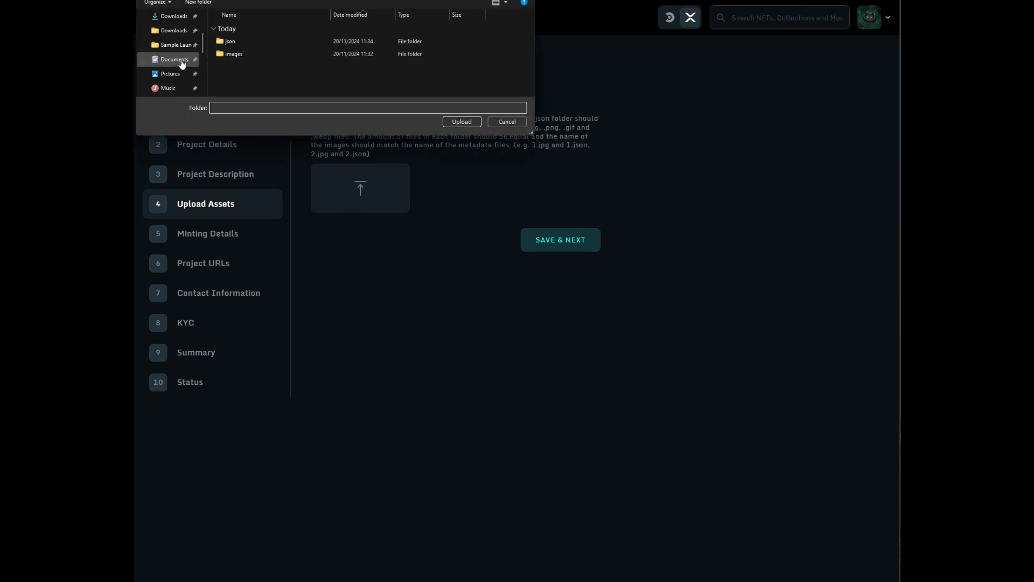
{"action": "left_click_drag", "start_coordinate": [342, 0], "coordinate": [435, 127]}
{"action": "left_click", "coordinate": [267, 194]}
{"action": "double_click", "coordinate": [341, 205]}
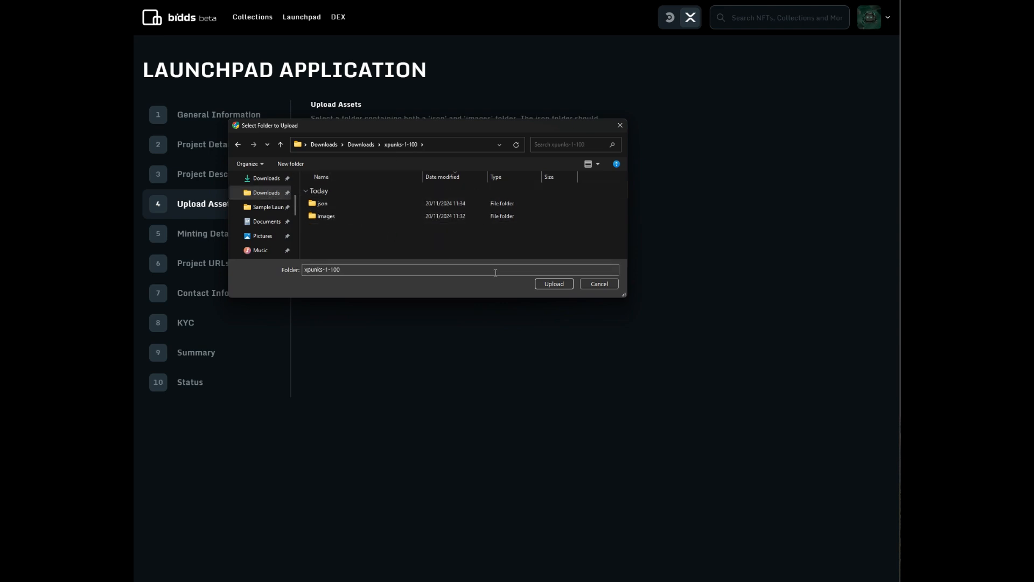
{"action": "left_click", "coordinate": [555, 286]}
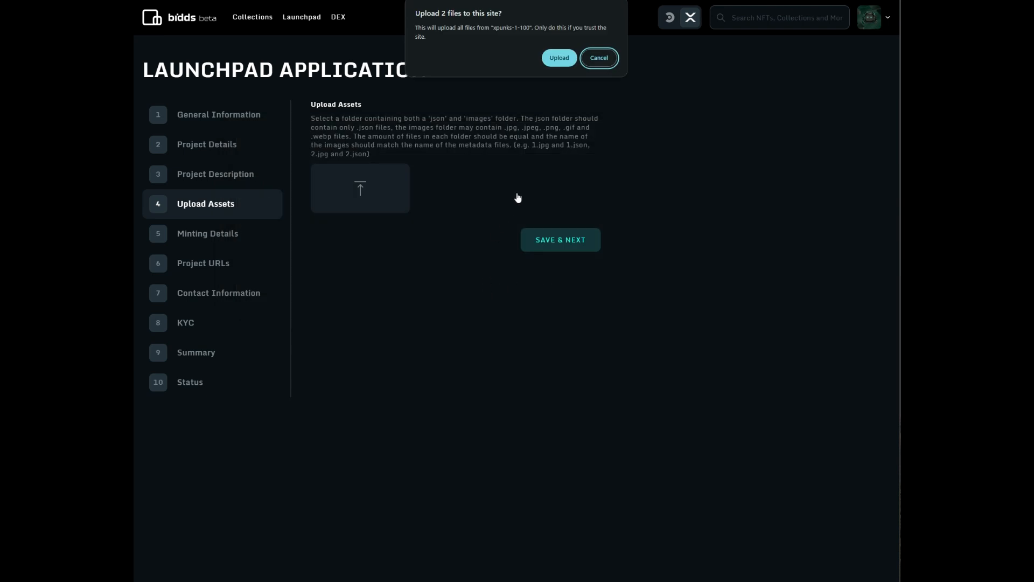
{"action": "left_click", "coordinate": [552, 62]}
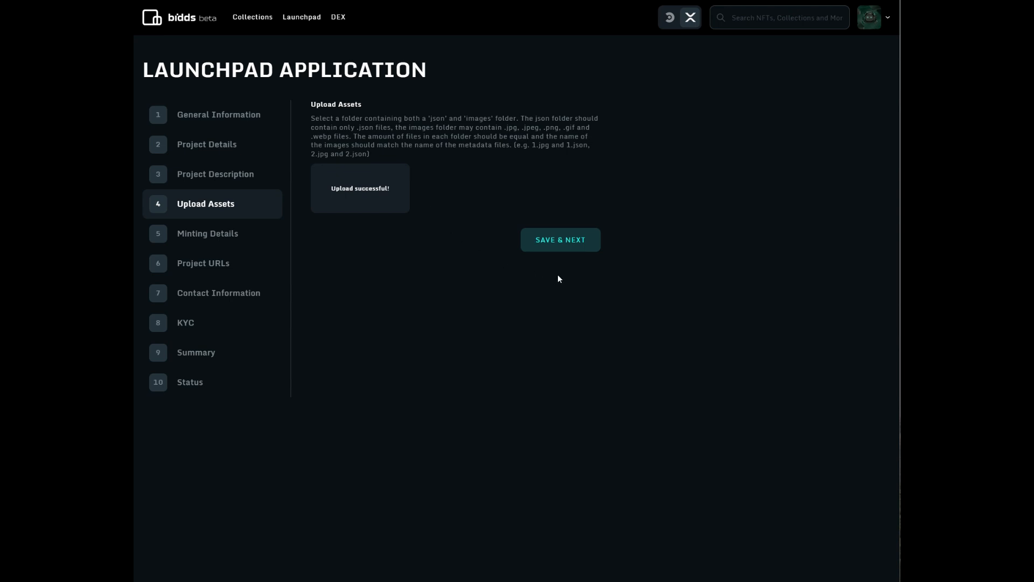
- Save the uploaded assets and set the minting date to November 28, 2024, 7:00 PM
{"action": "left_click", "coordinate": [595, 248]}
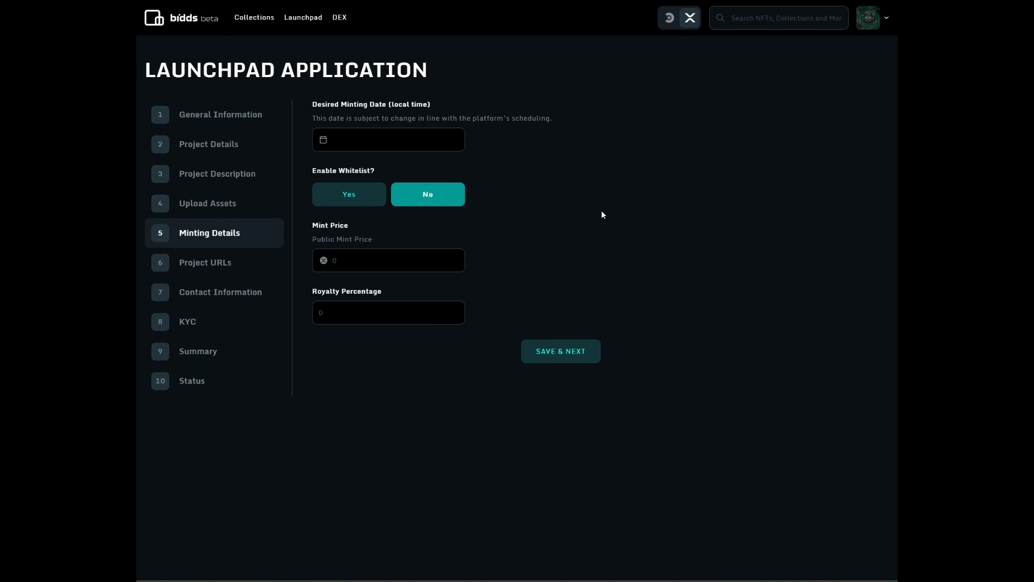
{"action": "left_click", "coordinate": [420, 138]}
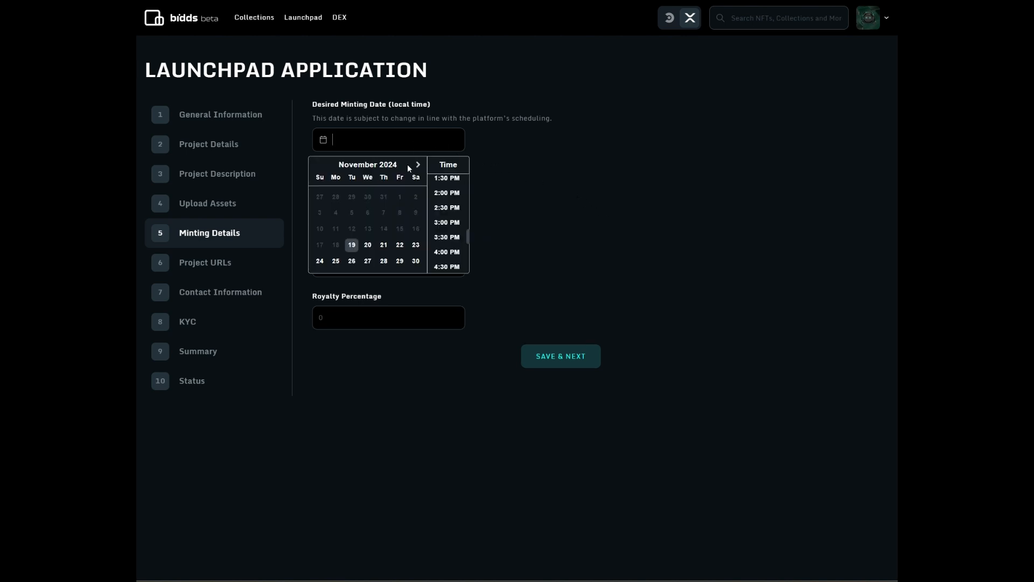
{"action": "left_click", "coordinate": [383, 261]}
{"action": "scroll", "coordinate": [452, 210], "scroll_direction": "down", "scroll_amount": 1}
{"action": "scroll", "coordinate": [452, 209], "scroll_direction": "down", "scroll_amount": 2}
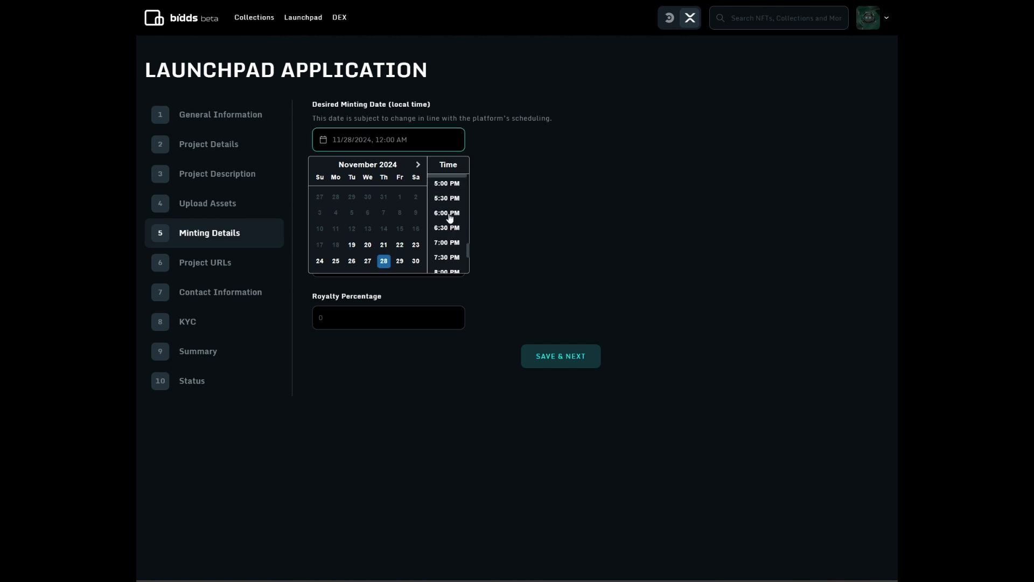
{"action": "left_click", "coordinate": [447, 244]}
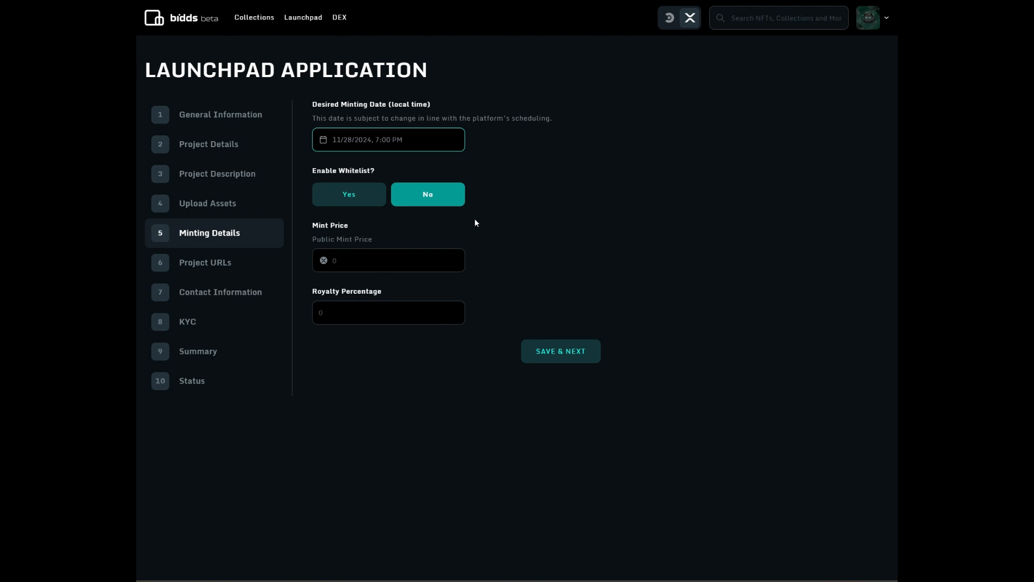
- Turn on the whitelist with an end date of December 11, 2024, 2:30 PM
{"action": "left_click", "coordinate": [370, 203]}
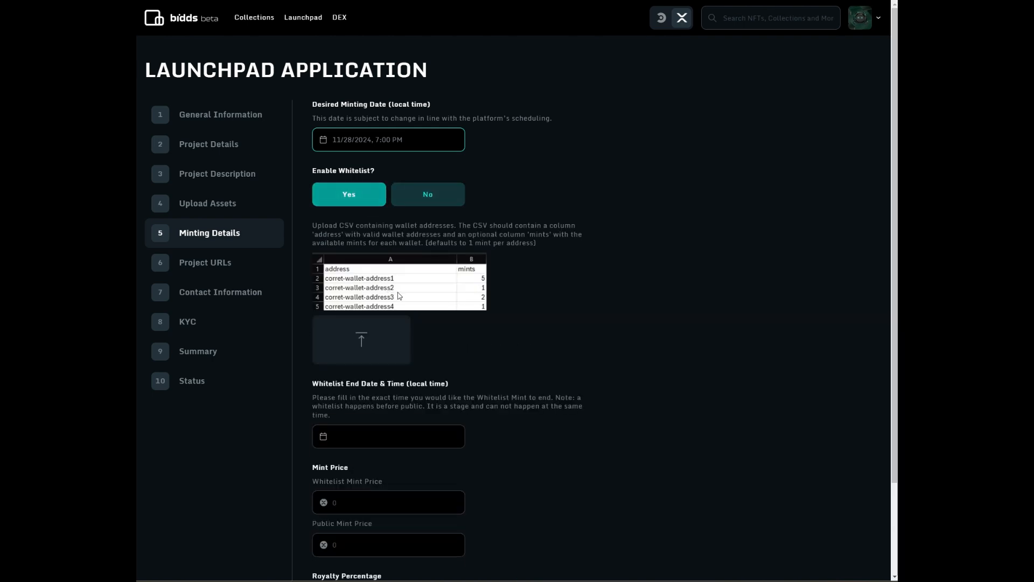
{"action": "scroll", "coordinate": [366, 377], "scroll_direction": "down", "scroll_amount": 1}
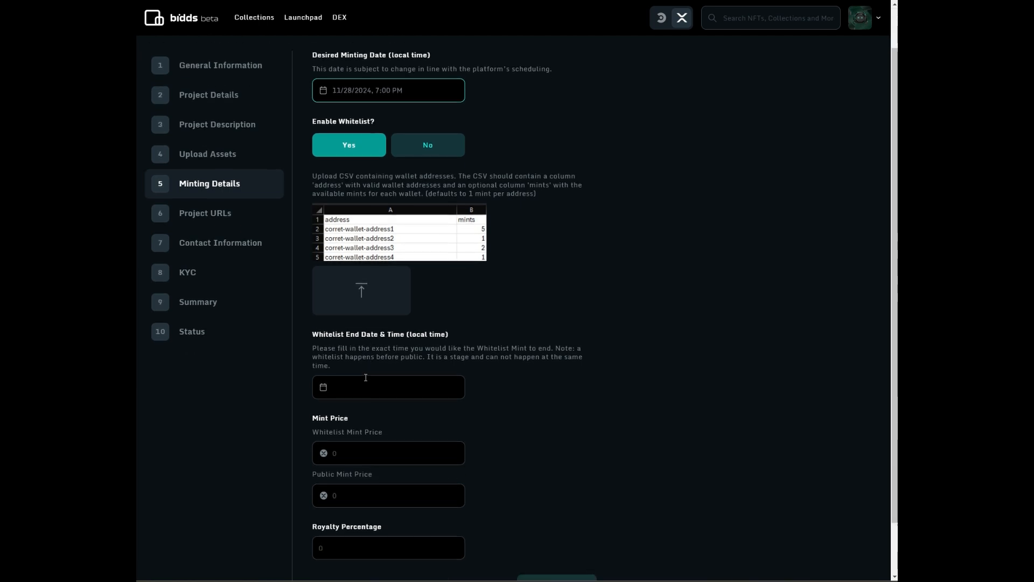
{"action": "scroll", "coordinate": [366, 377], "scroll_direction": "down", "scroll_amount": 1}
{"action": "left_click", "coordinate": [365, 345]}
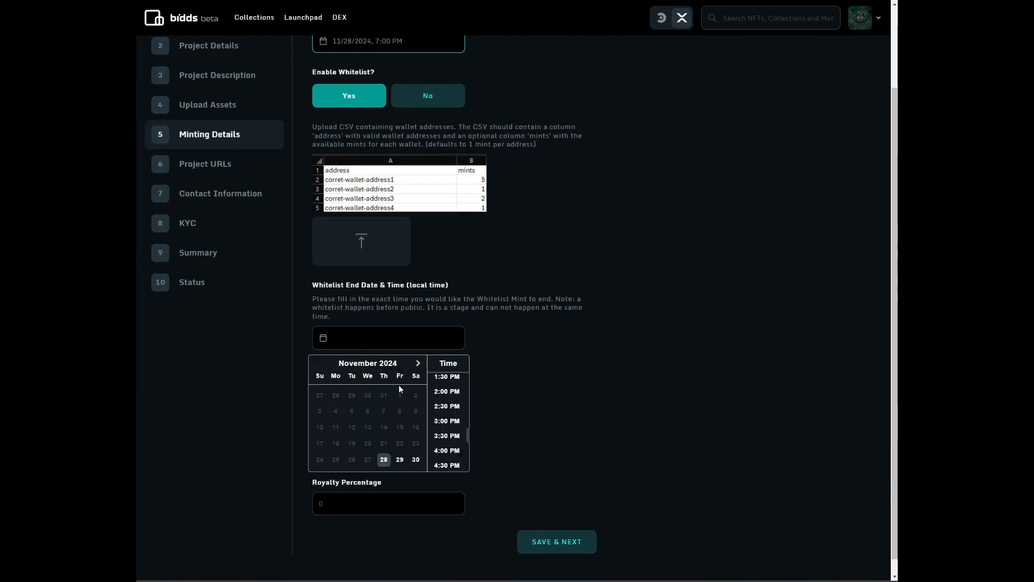
{"action": "left_click", "coordinate": [418, 363]}
{"action": "left_click", "coordinate": [368, 411]}
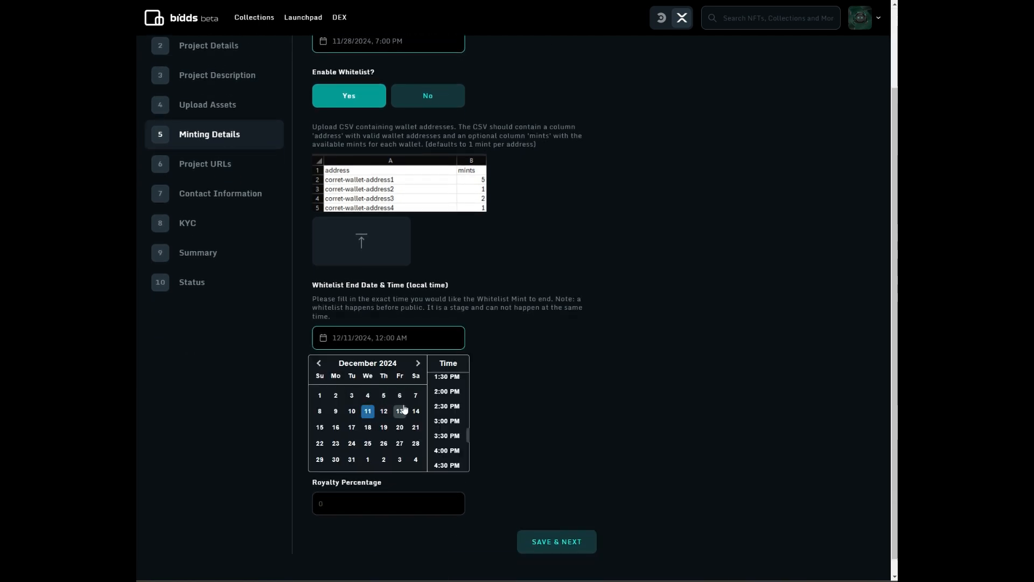
{"action": "left_click", "coordinate": [444, 405]}
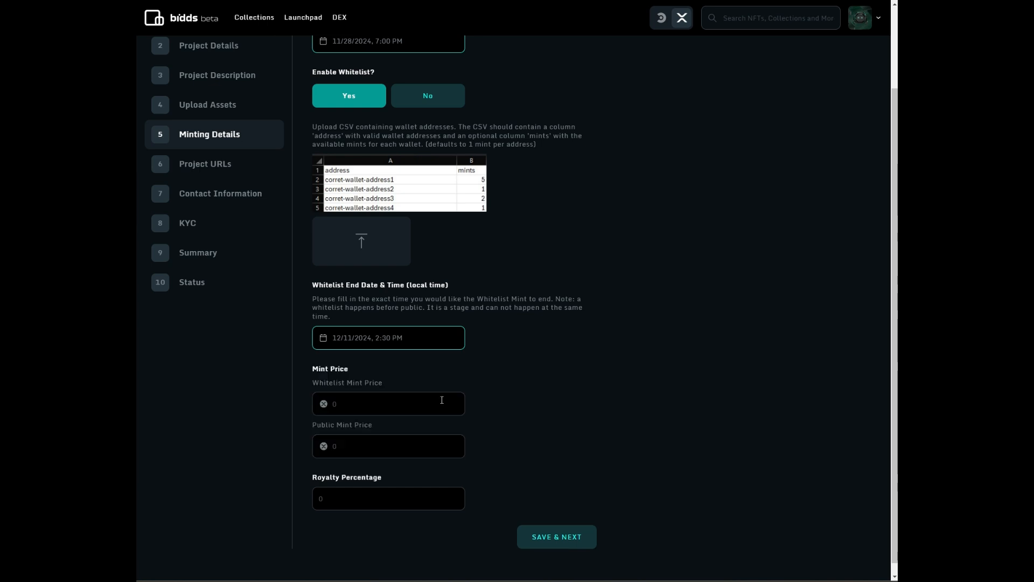
- Turn the whitelist back off and set public mint price 69 and royalty 5%
{"action": "left_click", "coordinate": [428, 95]}
{"action": "left_click", "coordinate": [369, 262]}
{"action": "type", "text": "69"}
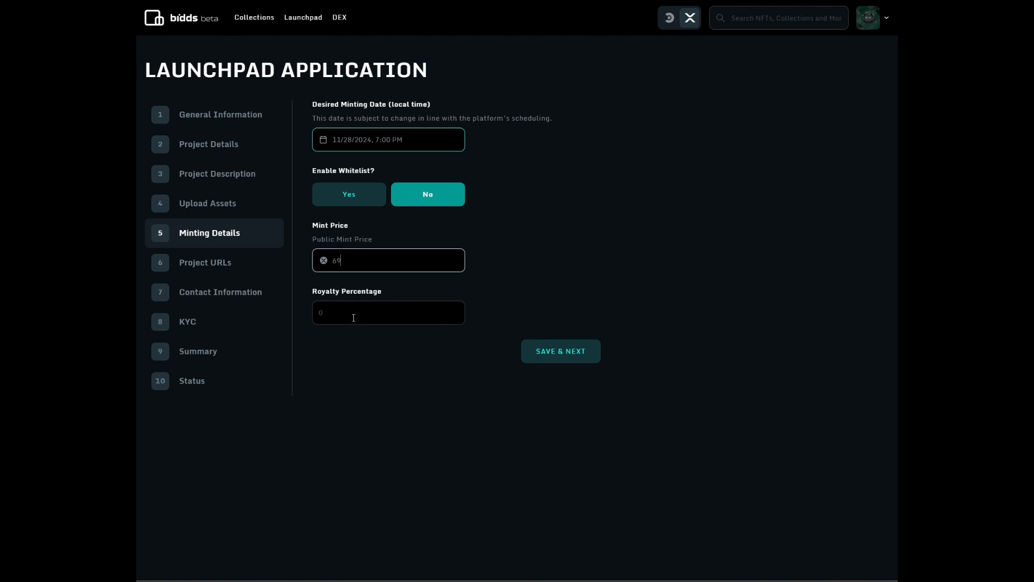
{"action": "left_click", "coordinate": [354, 317]}
{"action": "type", "text": "5"}
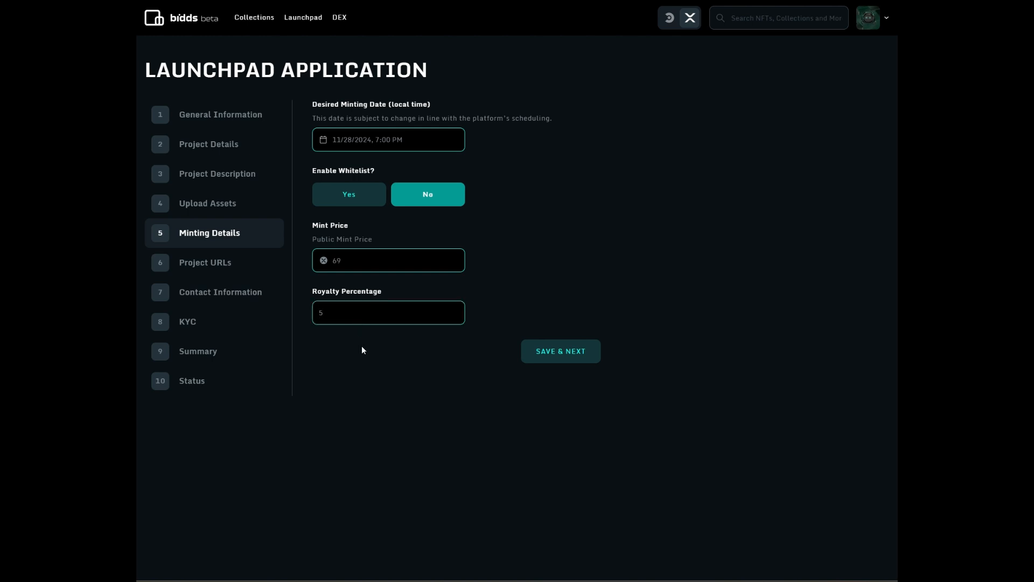
- Save minting details, leave Project URLs empty, and enter the contact e-mail in Contact Information
{"action": "left_click", "coordinate": [585, 359]}
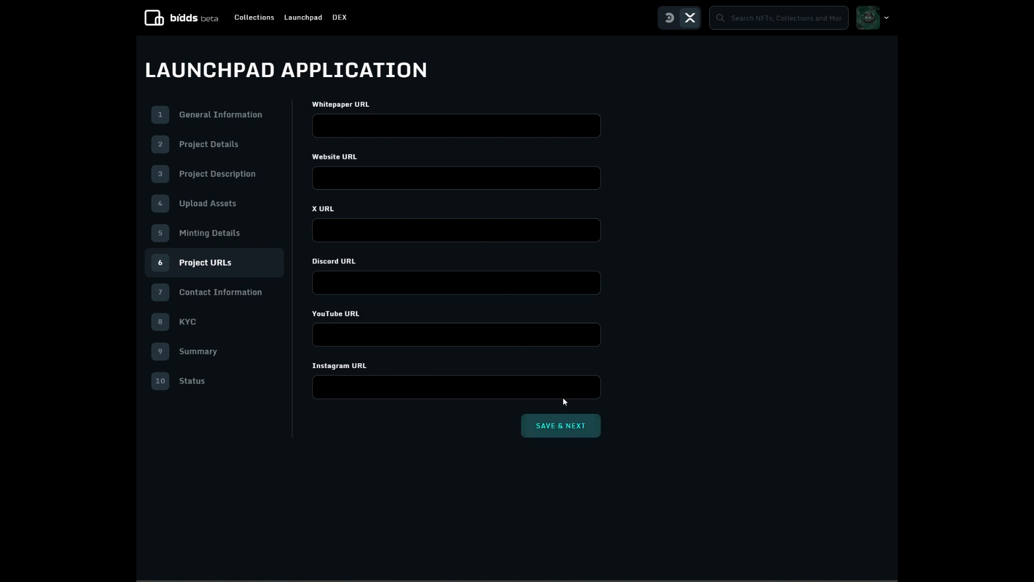
{"action": "left_click", "coordinate": [564, 427]}
{"action": "left_click", "coordinate": [406, 143]}
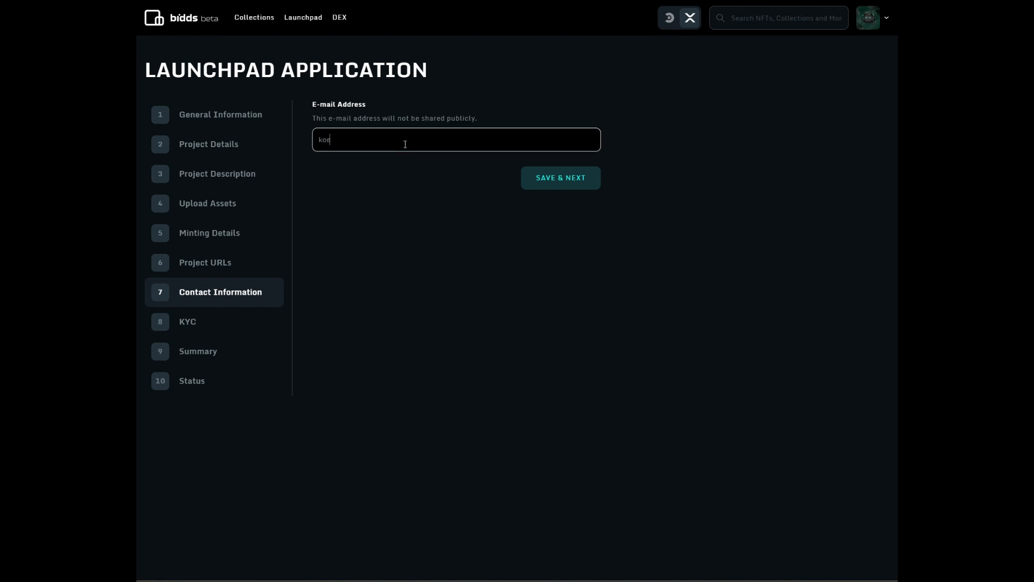
{"action": "left_click", "coordinate": [564, 185]}
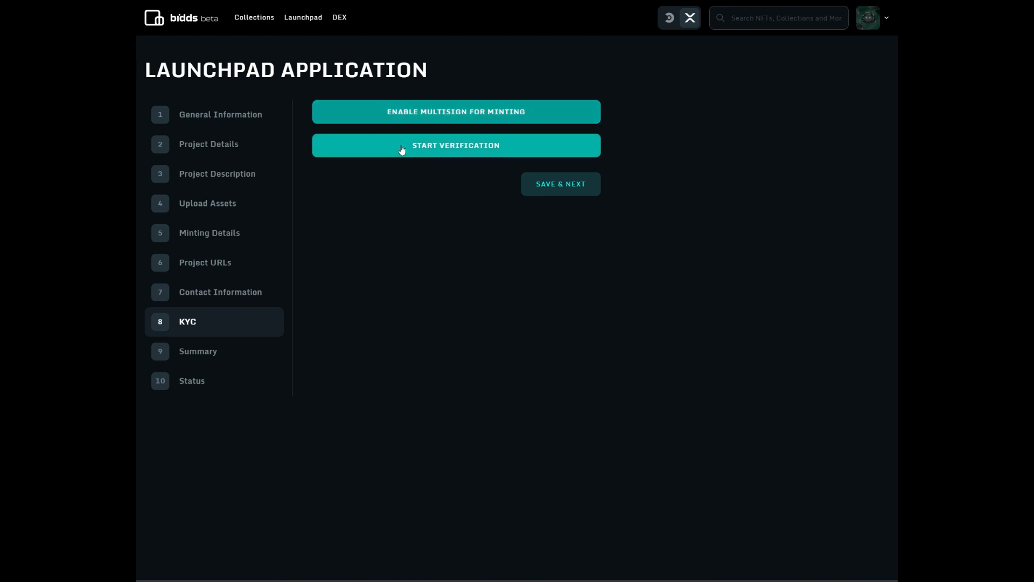
- Enable multisign for minting, approve it in GemWallet, then start the Yoti identity verification
{"action": "left_click", "coordinate": [541, 118]}
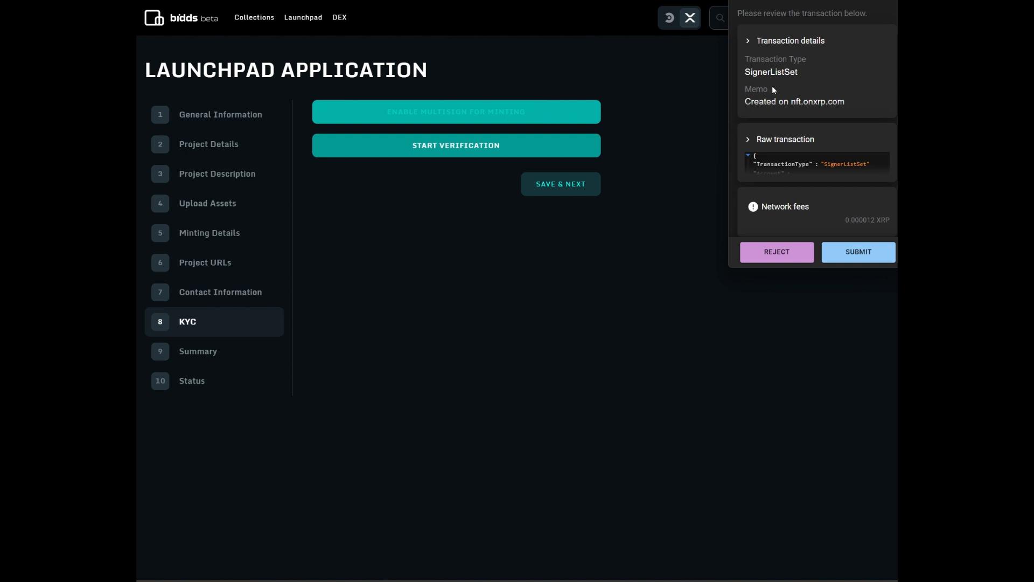
{"action": "scroll", "coordinate": [776, 168], "scroll_direction": "down", "scroll_amount": 1}
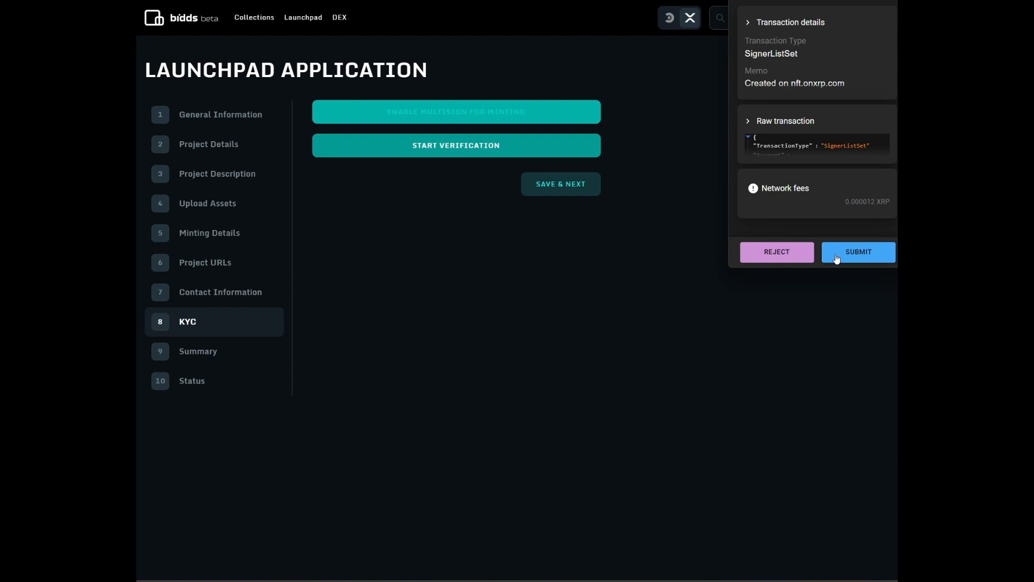
{"action": "left_click", "coordinate": [836, 258]}
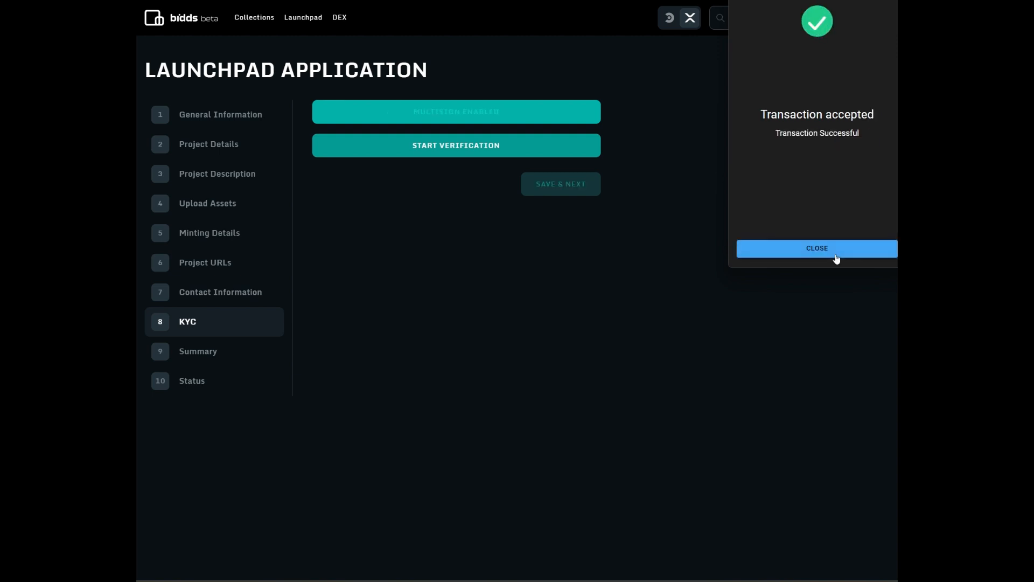
{"action": "left_click", "coordinate": [836, 253]}
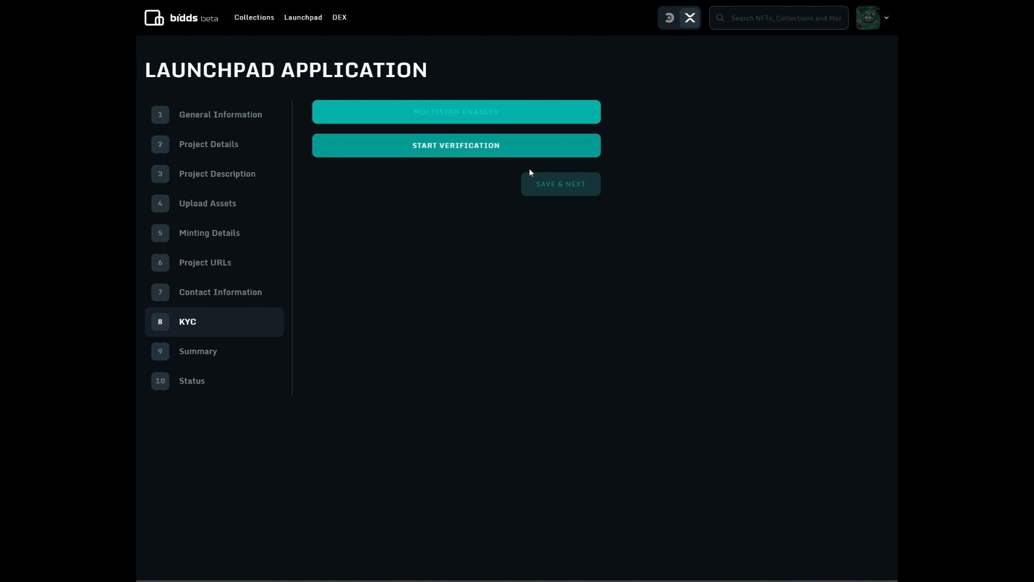
{"action": "left_click", "coordinate": [440, 156]}
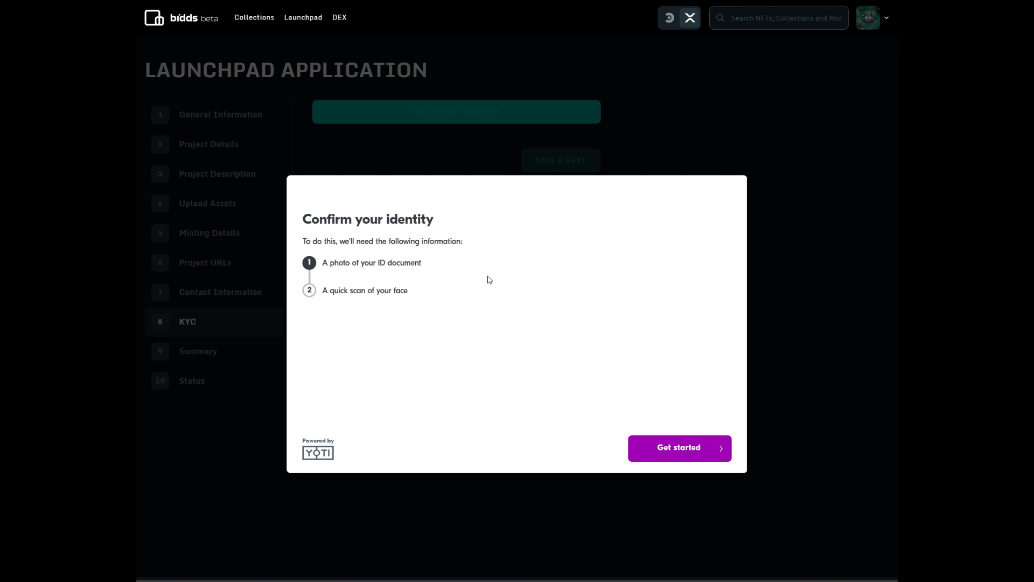
{"action": "left_click", "coordinate": [660, 449]}
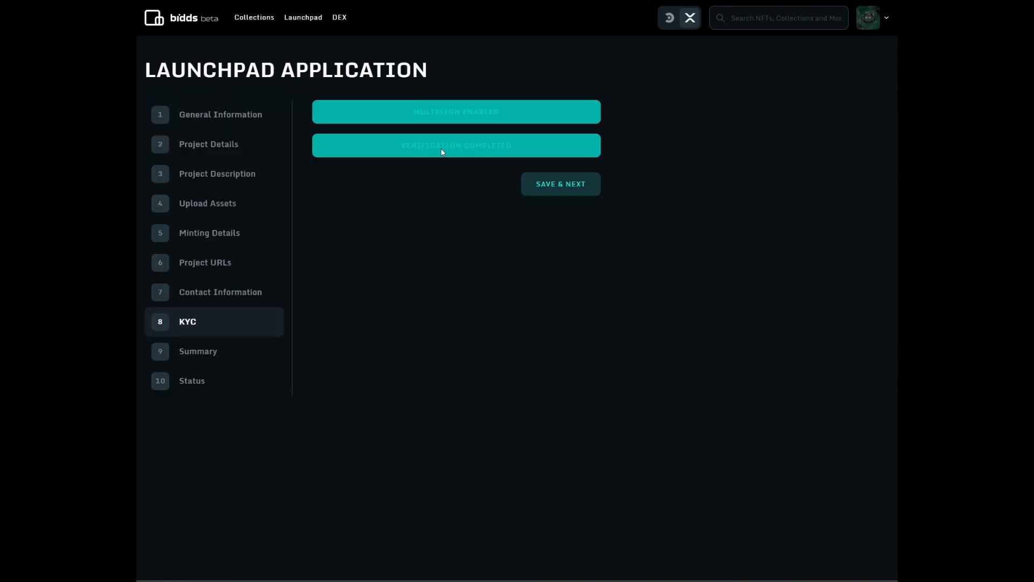
- Review the application summary down to the XRP Reserve section and apply to submit it
{"action": "left_click", "coordinate": [559, 197]}
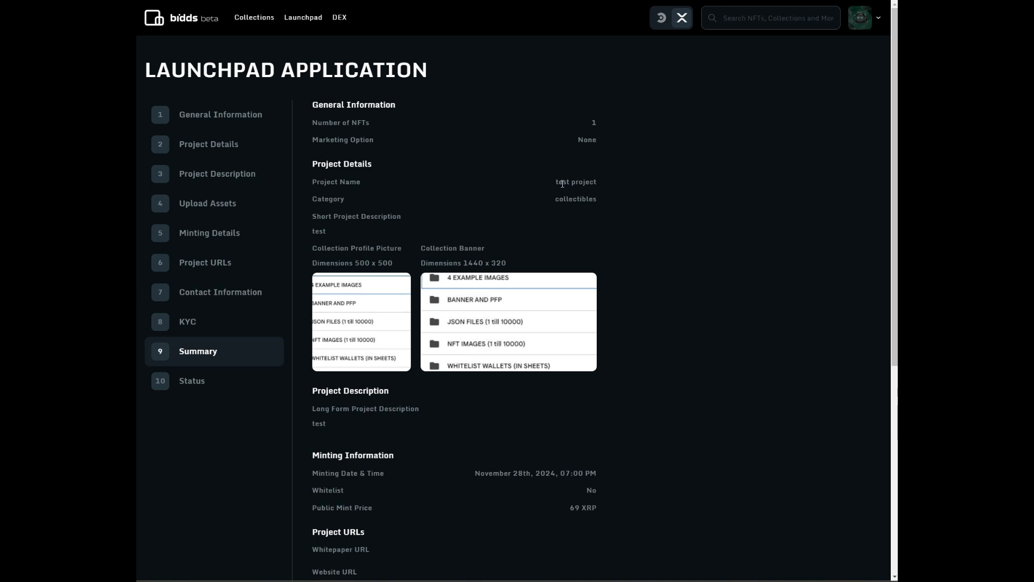
{"action": "scroll", "coordinate": [562, 183], "scroll_direction": "down", "scroll_amount": 1}
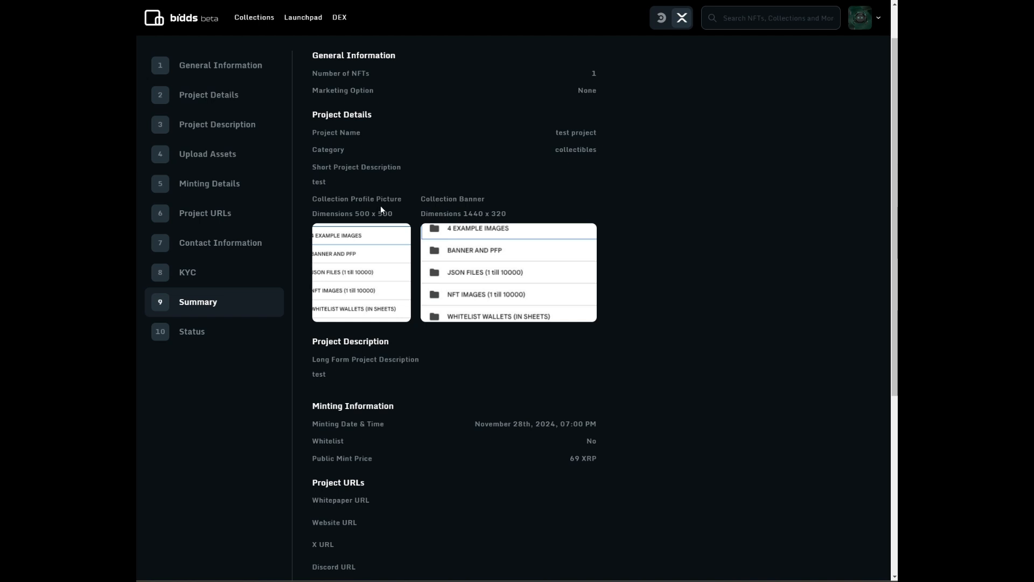
{"action": "scroll", "coordinate": [416, 228], "scroll_direction": "down", "scroll_amount": 4}
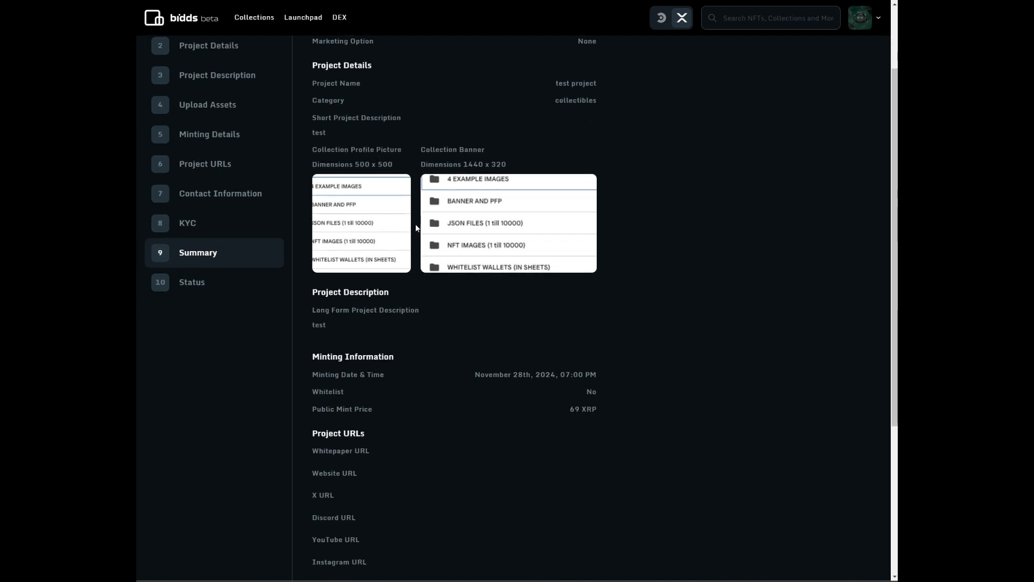
{"action": "scroll", "coordinate": [416, 228], "scroll_direction": "down", "scroll_amount": 2}
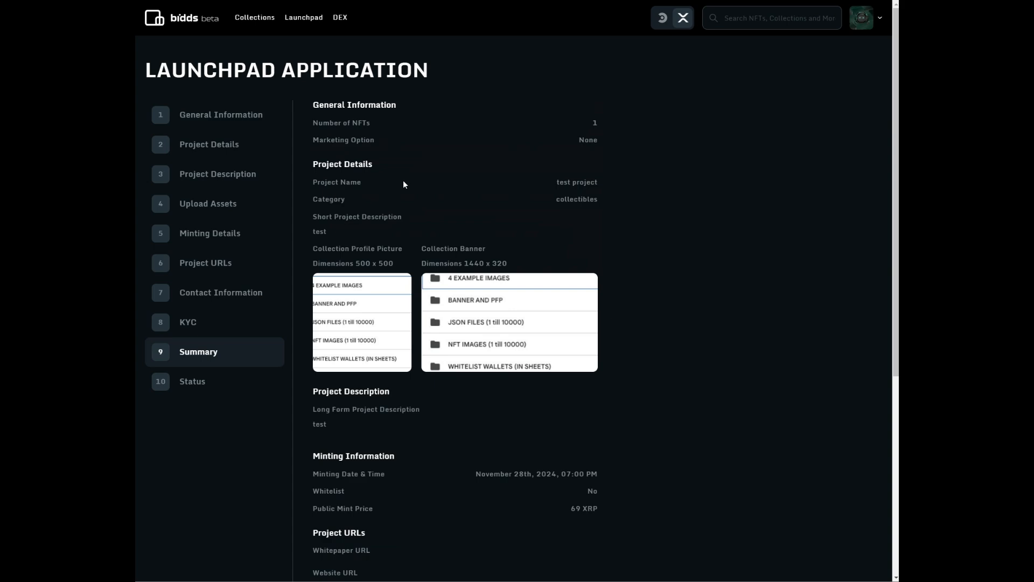
{"action": "scroll", "coordinate": [403, 180], "scroll_direction": "down", "scroll_amount": 6}
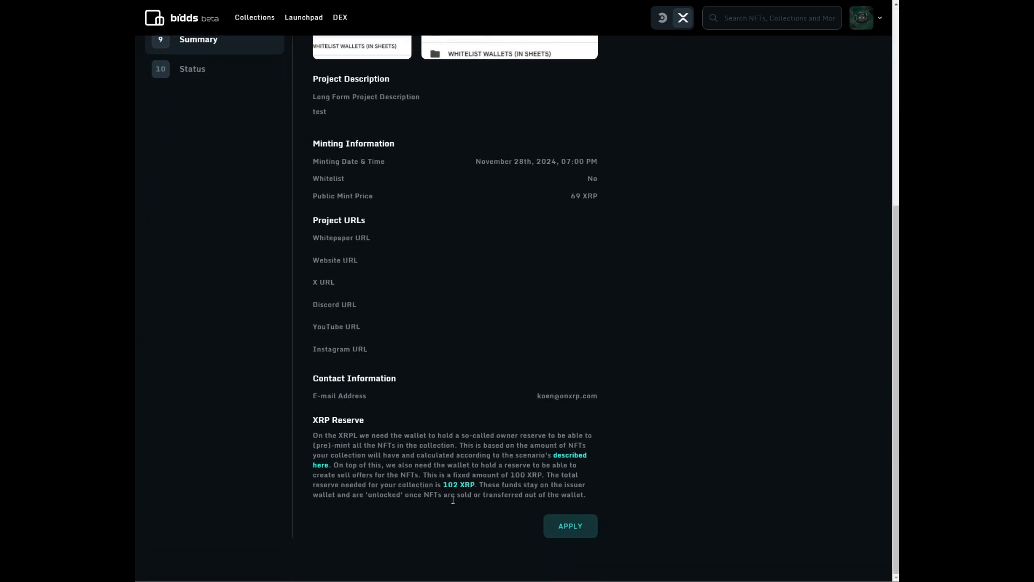
{"action": "left_click", "coordinate": [562, 528]}
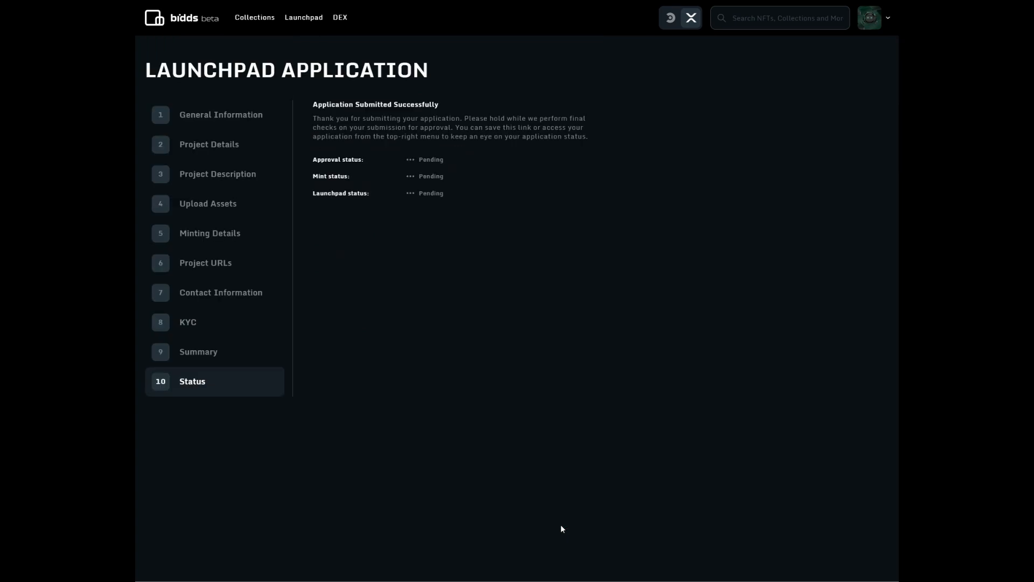